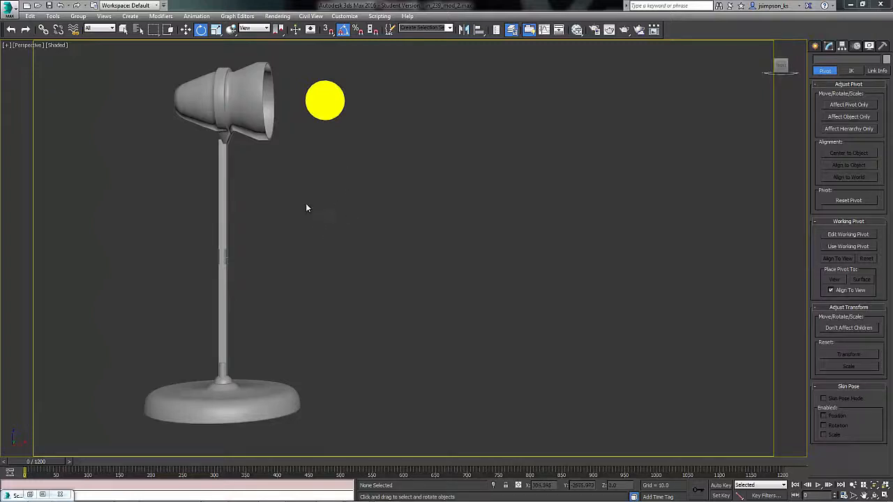
Select the lightbulb, lamp head, upper arm, lower arm and base in turn to identify the separate parts
{"action": "left_click", "coordinate": [324, 100]}
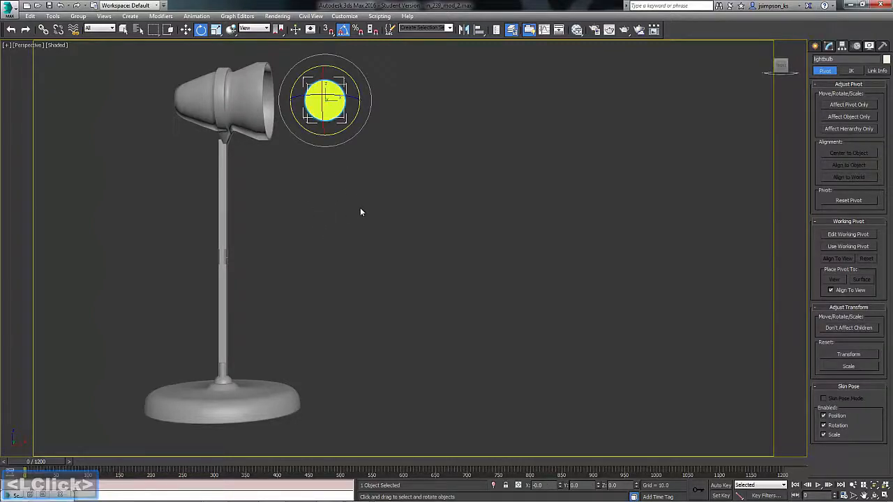
{"action": "left_click", "coordinate": [251, 109]}
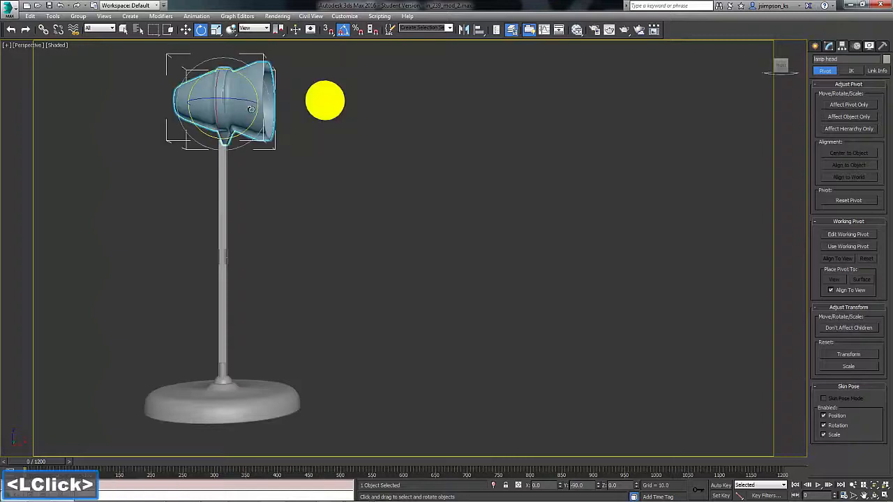
{"action": "left_click", "coordinate": [224, 183]}
{"action": "left_click", "coordinate": [218, 335]}
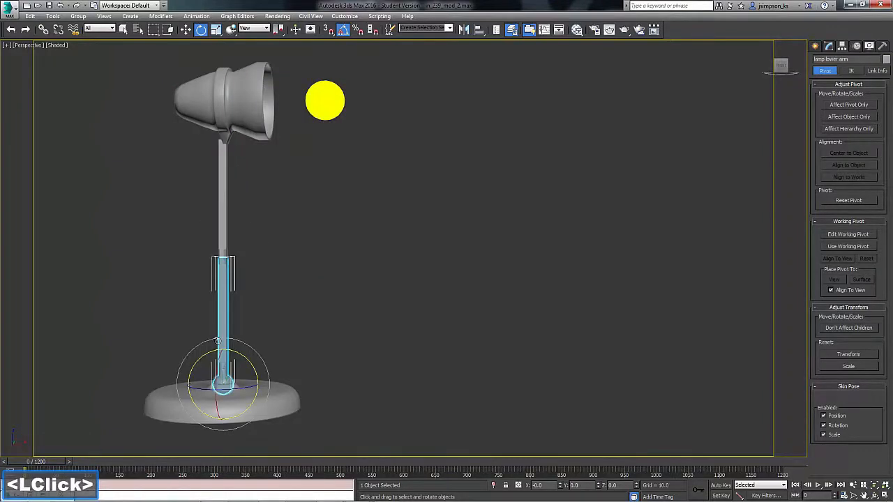
{"action": "left_click", "coordinate": [274, 405]}
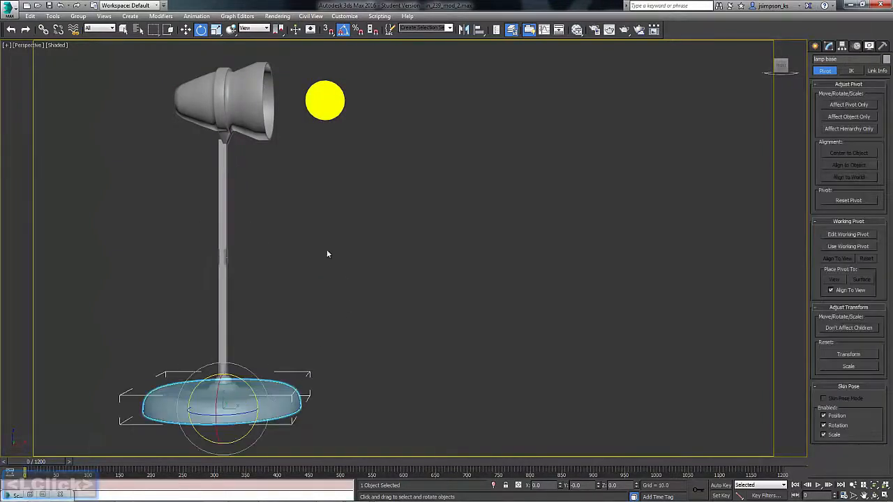
Try rotating the lamp head 30 degrees around its original pivot, and undo the rotation
{"action": "left_click", "coordinate": [226, 98]}
{"action": "middle_click_drag", "start_coordinate": [326, 143], "coordinate": [491, 250]}
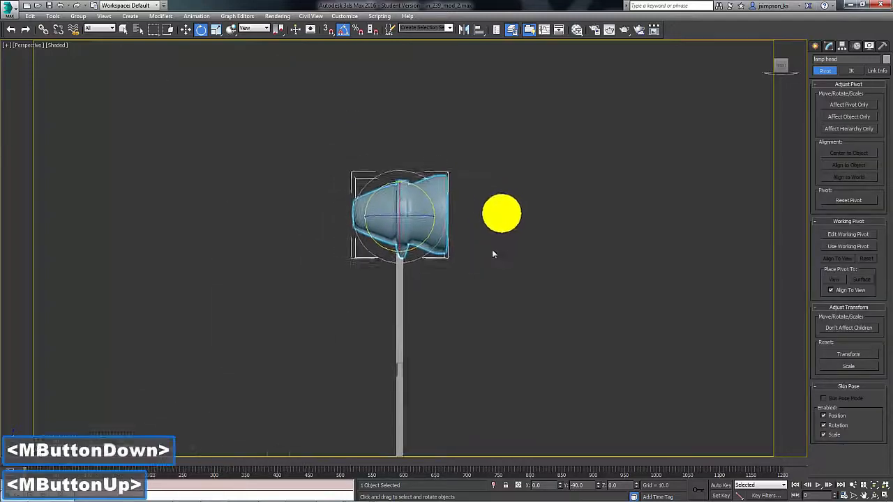
{"action": "scroll", "coordinate": [424, 240], "scroll_direction": "up", "scroll_amount": 3}
{"action": "middle_click_drag", "start_coordinate": [424, 241], "coordinate": [525, 249]}
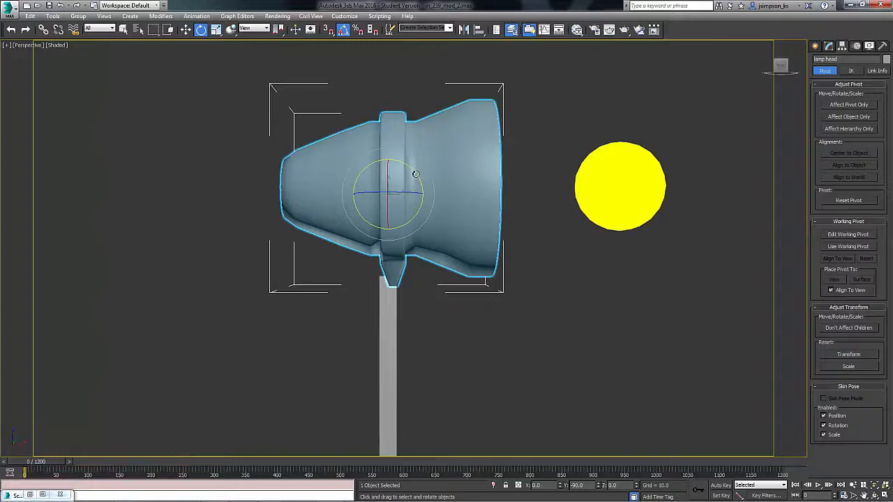
{"action": "left_click_drag", "start_coordinate": [415, 174], "coordinate": [435, 181]}
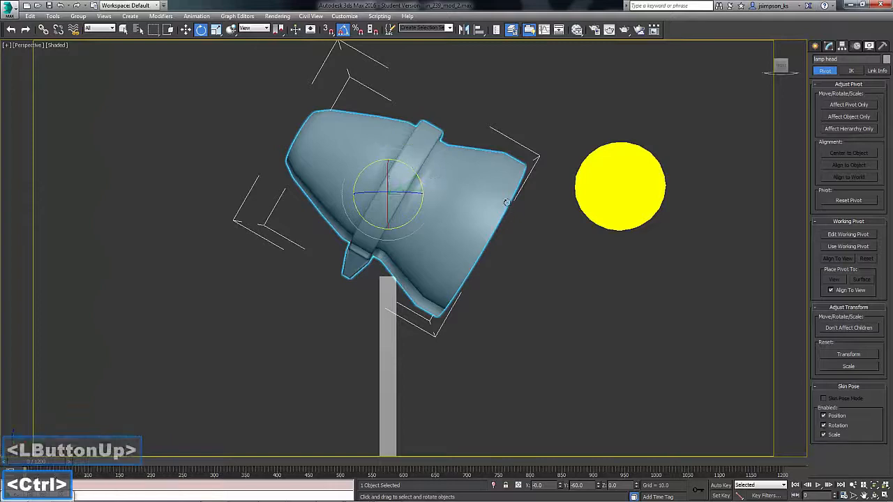
{"action": "key", "text": "ctrl+z"}
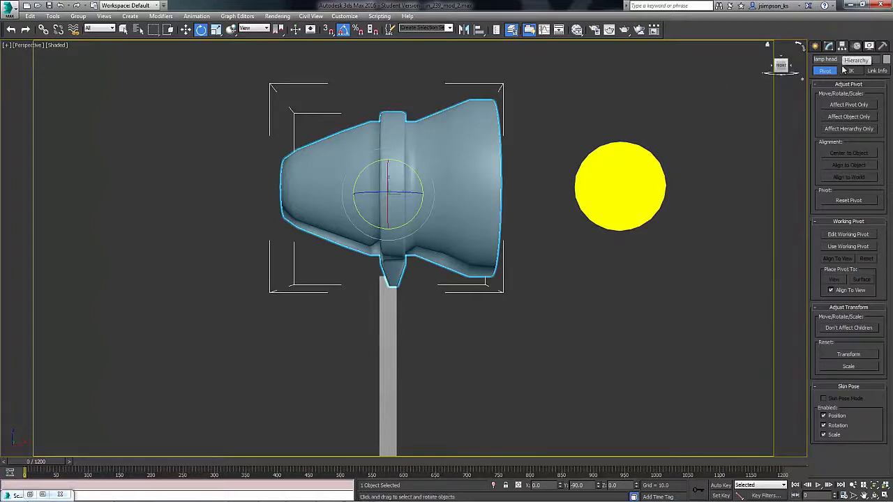
Move only the lamp head's pivot down to the bracket joint above the arm, at about X 1.3, Z 169
{"action": "left_click", "coordinate": [849, 105]}
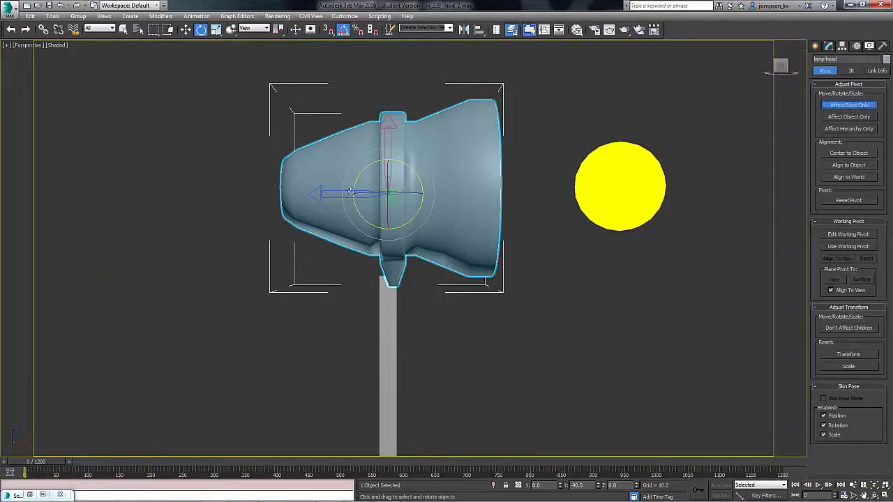
{"action": "key", "text": "w"}
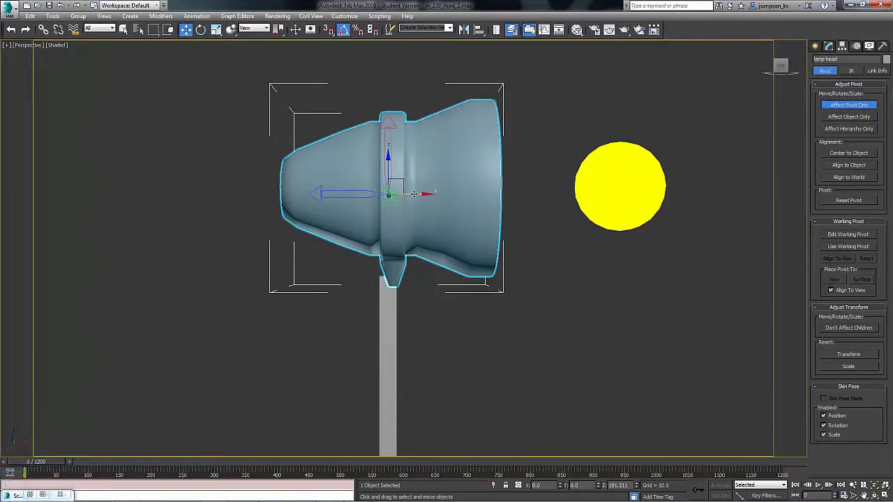
{"action": "left_click_drag", "start_coordinate": [411, 197], "coordinate": [416, 202]}
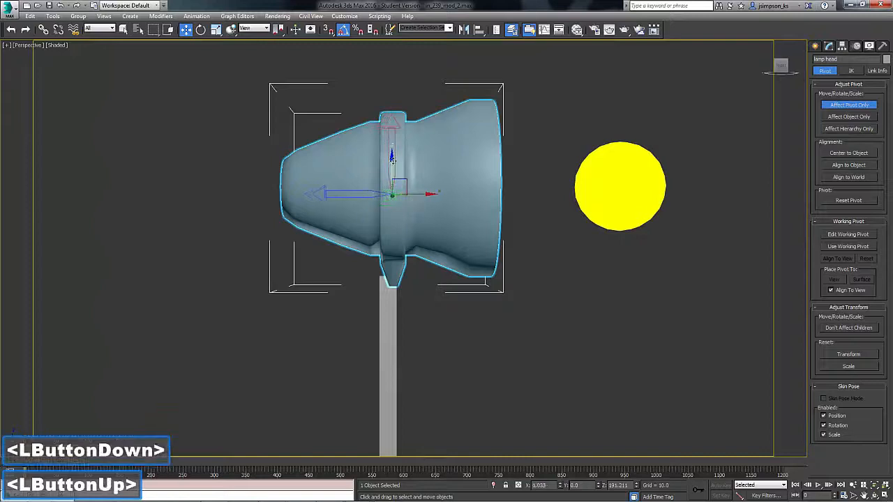
{"action": "left_click_drag", "start_coordinate": [395, 164], "coordinate": [399, 243]}
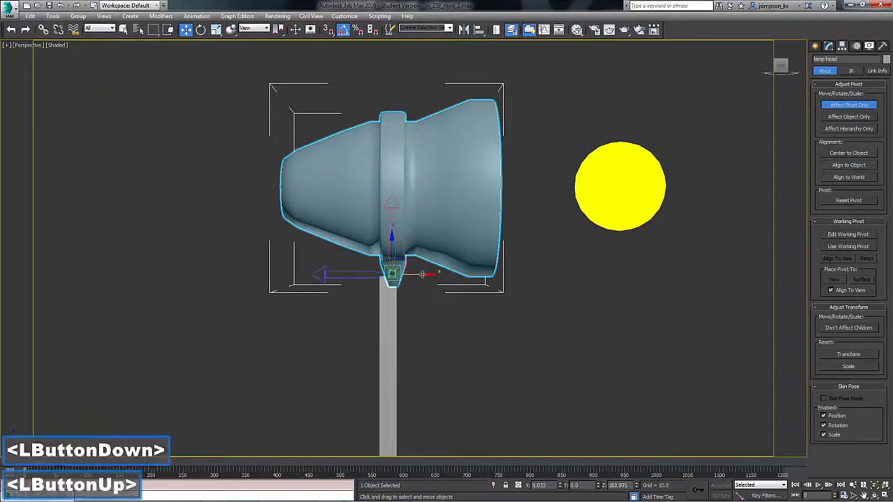
{"action": "left_click_drag", "start_coordinate": [421, 275], "coordinate": [424, 274]}
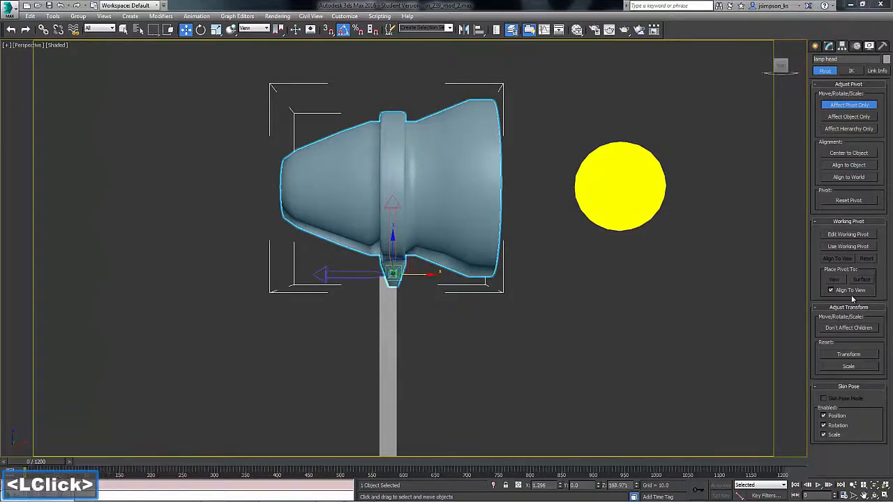
{"action": "left_click", "coordinate": [848, 105]}
Test the lamp head's rotation around the bracket joint, and undo the rotation
{"action": "key", "text": "e"}
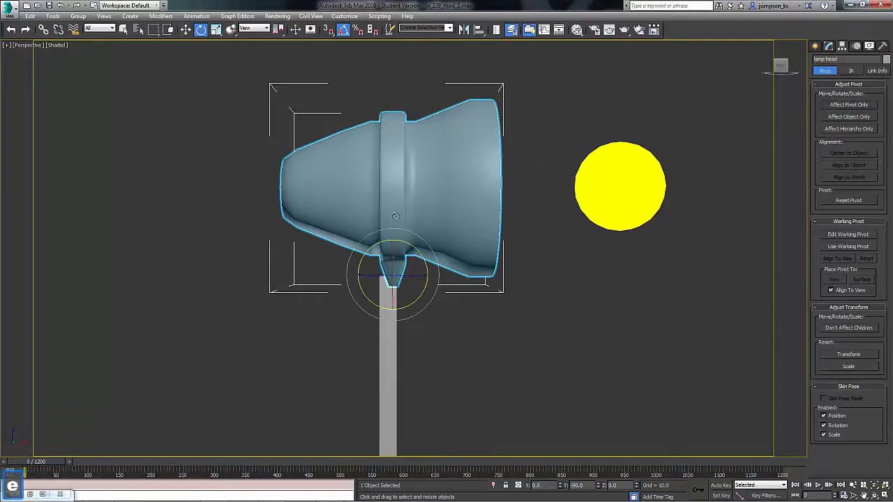
{"action": "left_click_drag", "start_coordinate": [418, 252], "coordinate": [423, 263]}
{"action": "key", "text": "ctrl+z"}
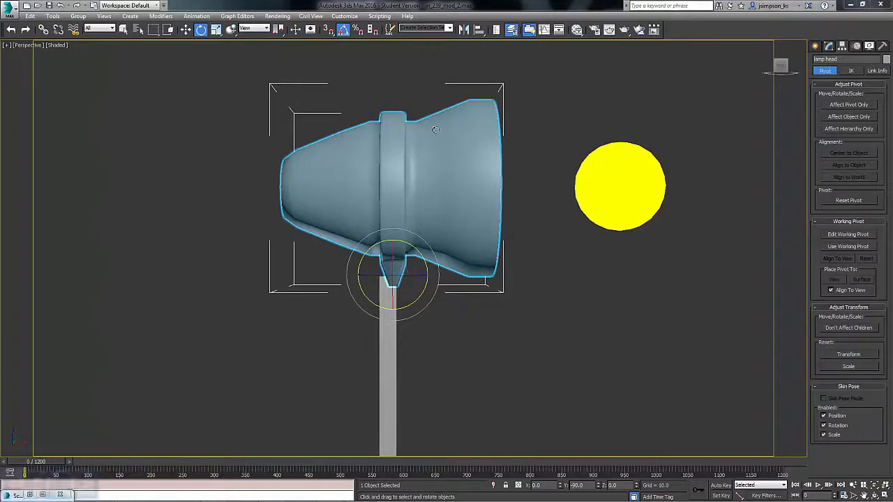
Examine the pivot placement of the lamp's arms and base by selecting each part in turn
{"action": "key", "text": "w"}
{"action": "middle_click_drag", "start_coordinate": [465, 379], "coordinate": [561, 140]}
{"action": "left_click", "coordinate": [387, 216]}
{"action": "left_click", "coordinate": [458, 254]}
{"action": "left_click", "coordinate": [542, 423]}
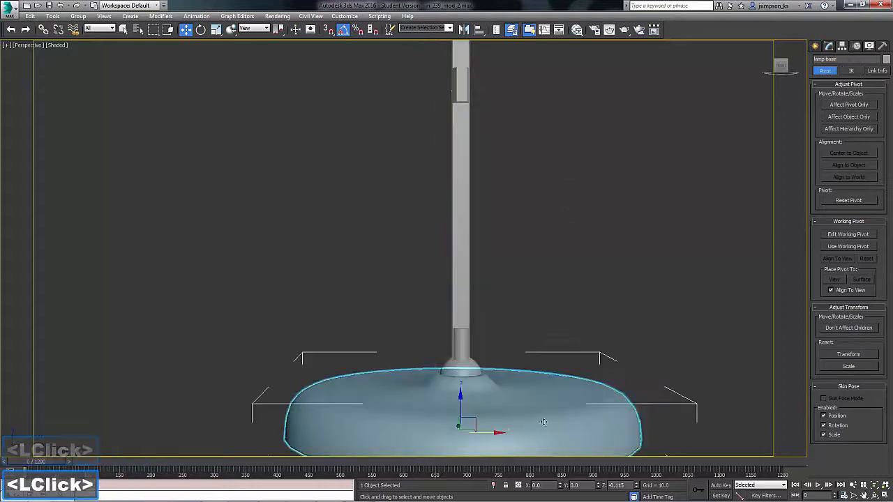
{"action": "middle_click_drag", "start_coordinate": [614, 126], "coordinate": [472, 404]}
{"action": "middle_click_drag", "start_coordinate": [505, 311], "coordinate": [516, 427]}
{"action": "middle_click_drag", "start_coordinate": [552, 152], "coordinate": [545, 269]}
Link the lightbulb to the lamp head as its parent and leave the linking mode
{"action": "left_click", "coordinate": [559, 245]}
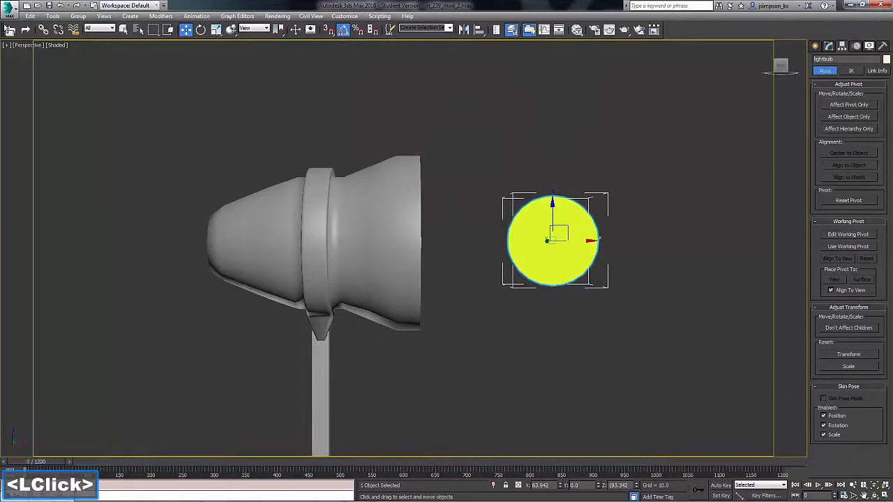
{"action": "left_click", "coordinate": [43, 29]}
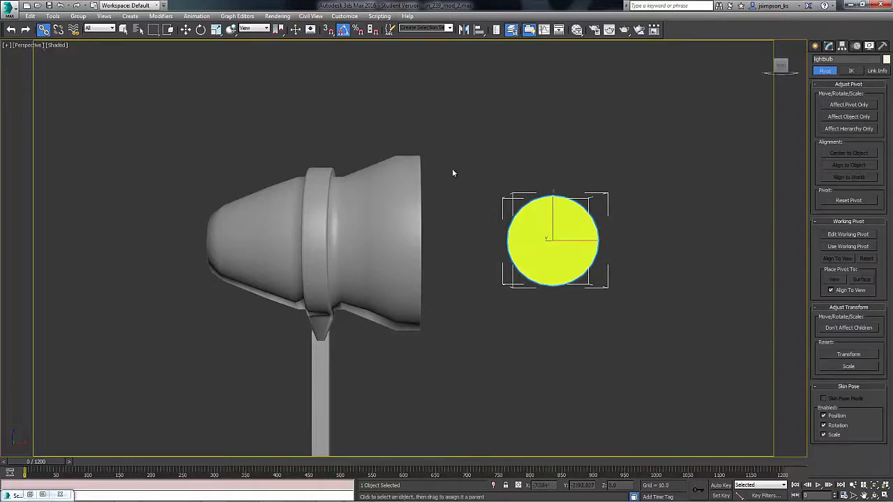
{"action": "left_click_drag", "start_coordinate": [535, 237], "coordinate": [361, 244]}
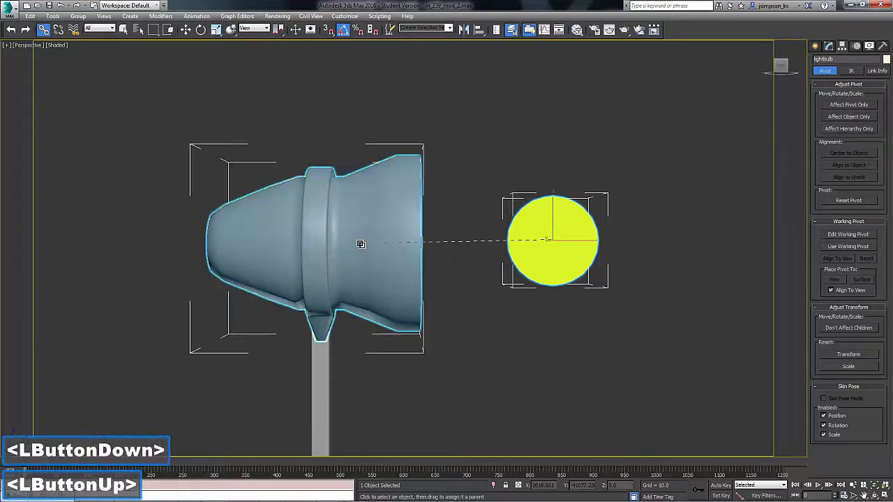
{"action": "left_click", "coordinate": [186, 29]}
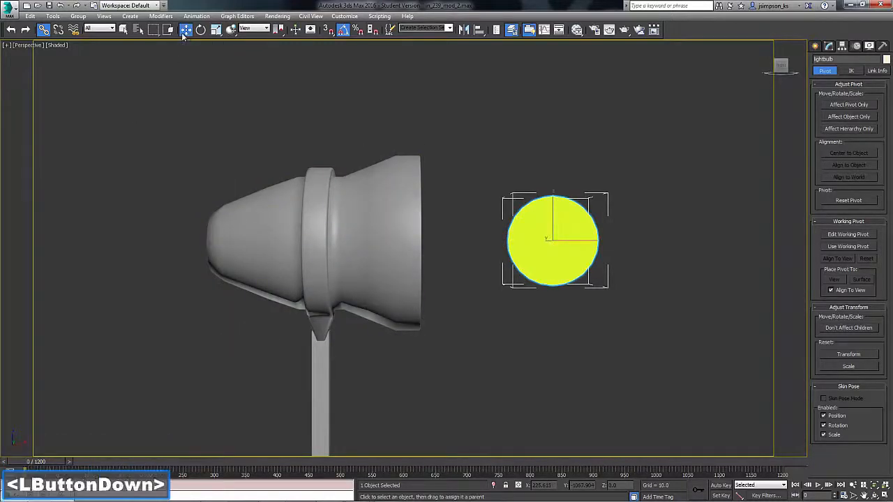
Rotate the lamp head to test whether the linked lightbulb follows, and undo the rotation
{"action": "left_click", "coordinate": [332, 201]}
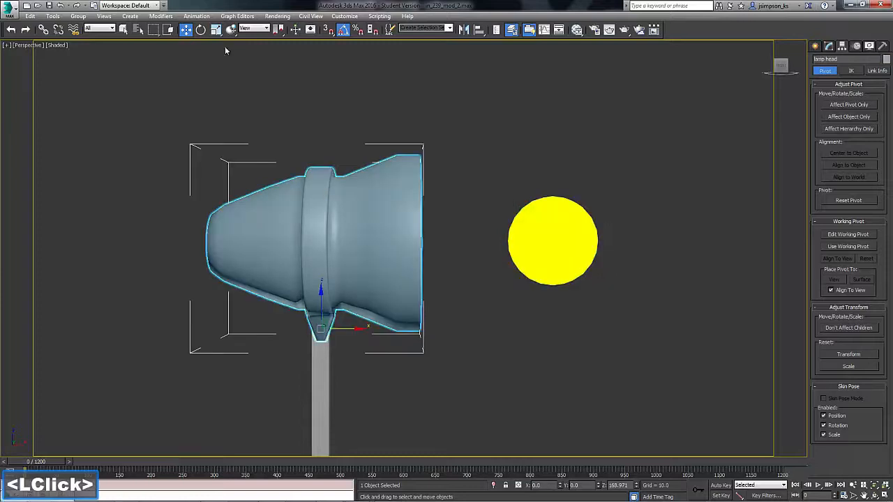
{"action": "left_click", "coordinate": [201, 30]}
{"action": "left_click_drag", "start_coordinate": [359, 322], "coordinate": [379, 319]}
{"action": "key", "text": "ctrl+z"}
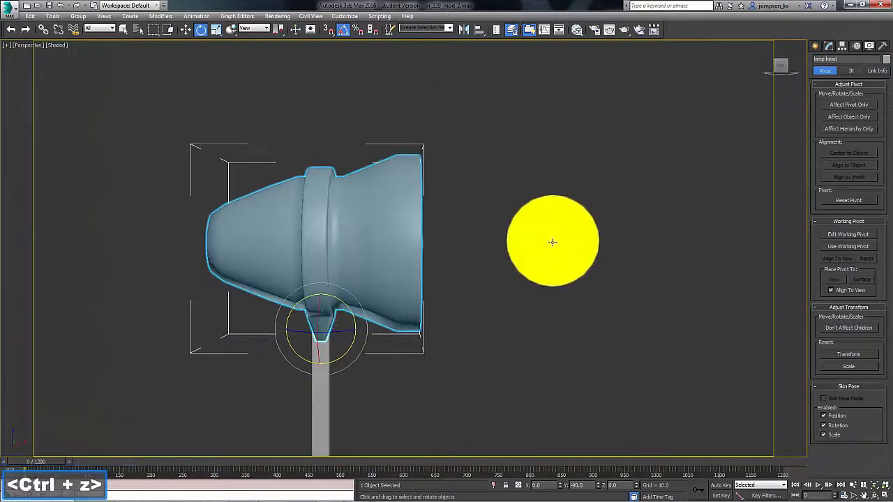
Move the lightbulb along the X axis into the lamp head, to about X 8.7
{"action": "left_click", "coordinate": [566, 239]}
{"action": "key", "text": "w"}
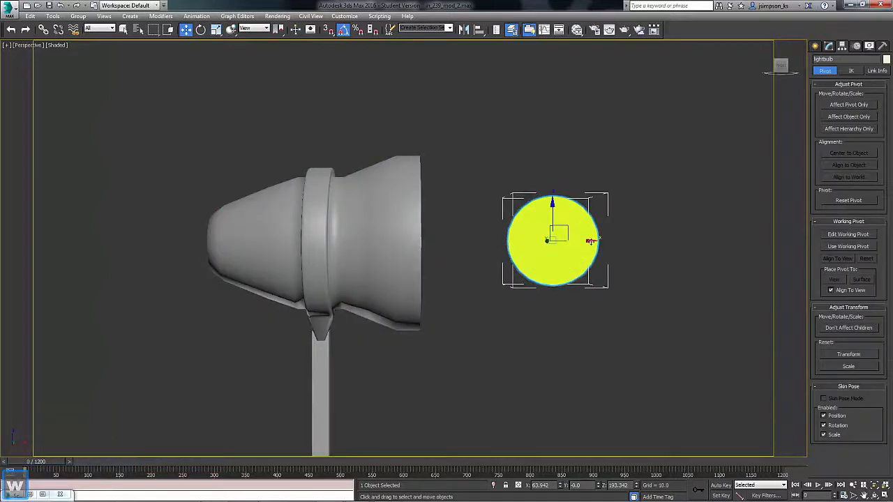
{"action": "left_click_drag", "start_coordinate": [584, 242], "coordinate": [389, 242]}
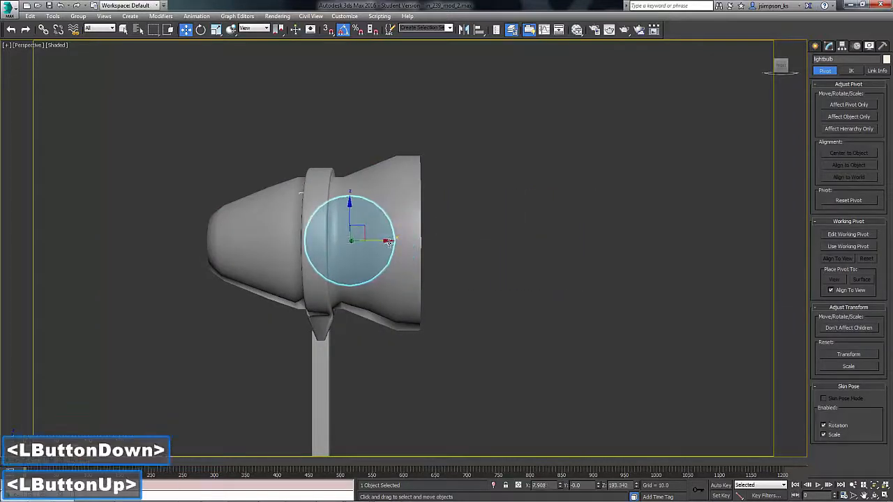
{"action": "mouse_move", "coordinate": [435, 242]}
{"action": "middle_mouse_down", "text": "alt"}
{"action": "mouse_move", "coordinate": [474, 244]}
{"action": "mouse_move", "coordinate": [420, 250]}
{"action": "mouse_move", "coordinate": [434, 247]}
{"action": "middle_mouse_up", "text": "alt"}
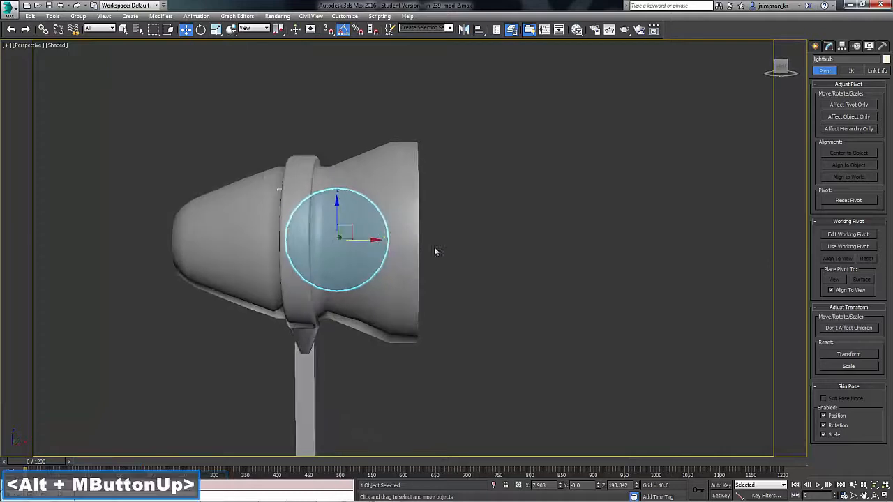
{"action": "left_click", "coordinate": [336, 239]}
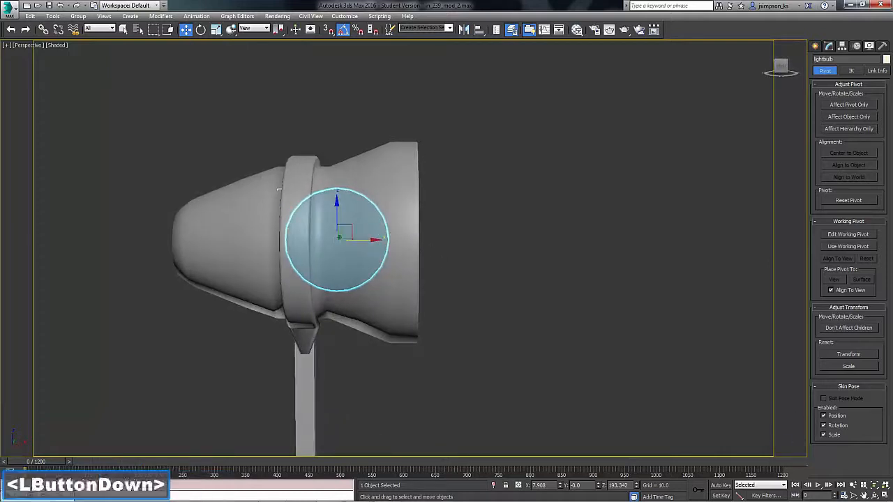
{"action": "scroll", "coordinate": [425, 156], "scroll_direction": "down", "scroll_amount": 5}
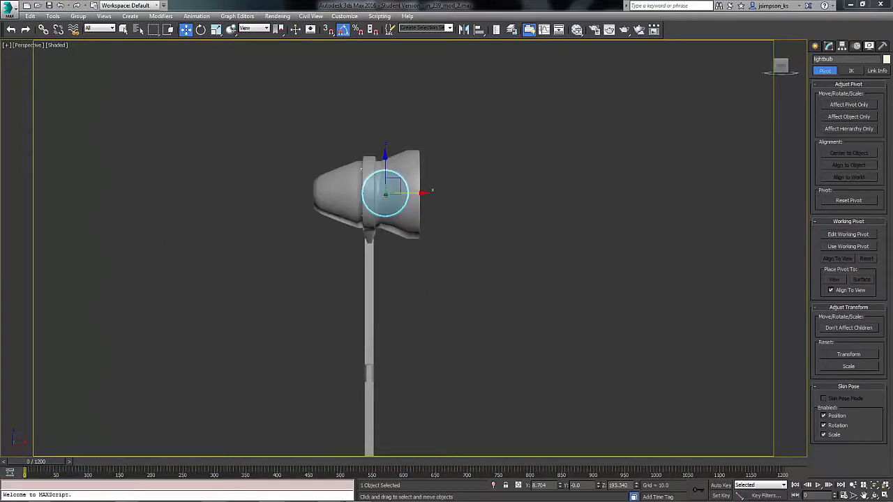
{"action": "left_click", "coordinate": [408, 194]}
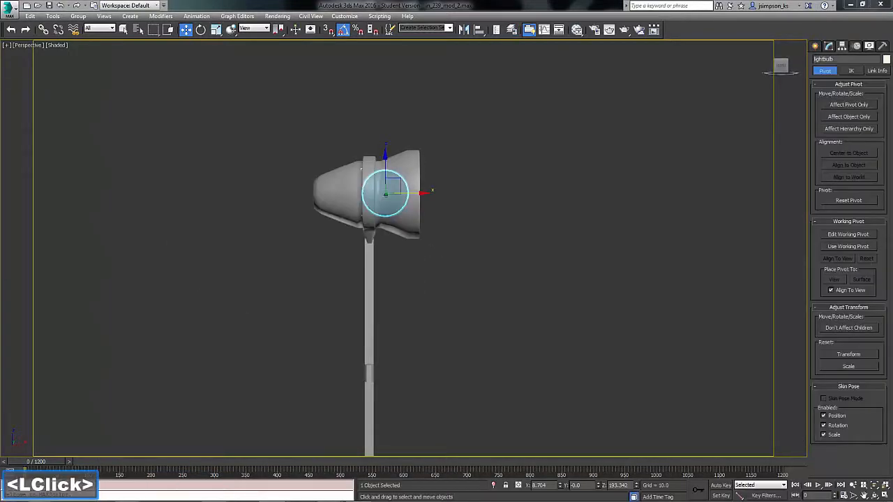
Create a Dummy helper in the Top view beside the lamp base, in front of the lamp head's opening
{"action": "left_click", "coordinate": [541, 208]}
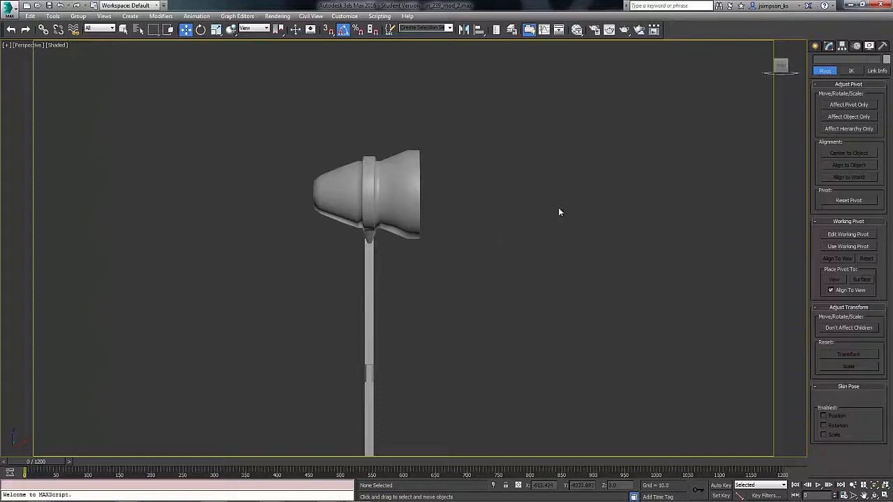
{"action": "left_click", "coordinate": [815, 46]}
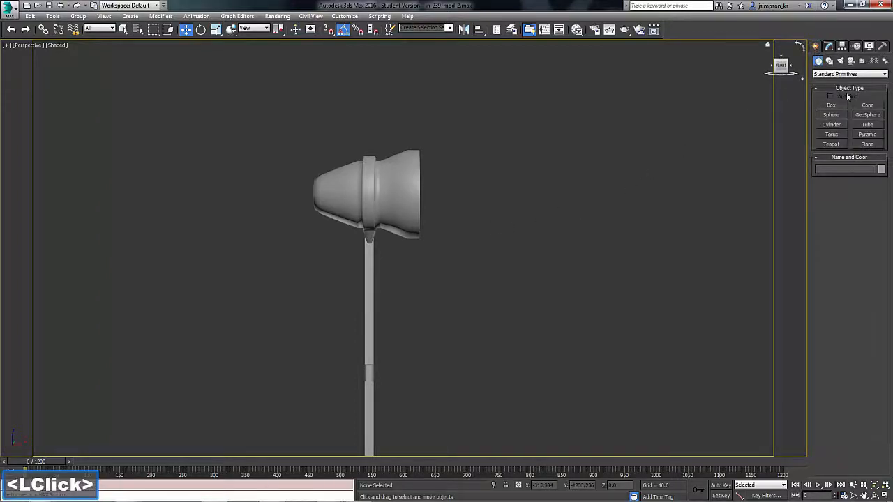
{"action": "left_click", "coordinate": [863, 61]}
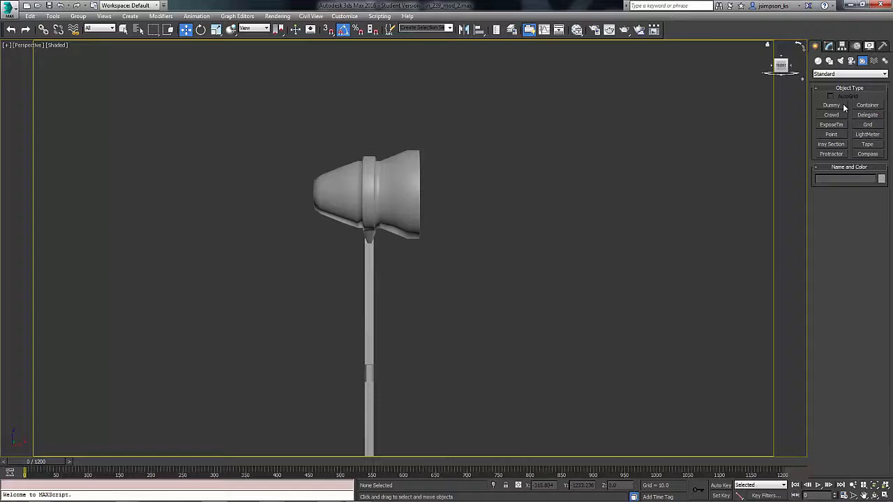
{"action": "left_click", "coordinate": [446, 164]}
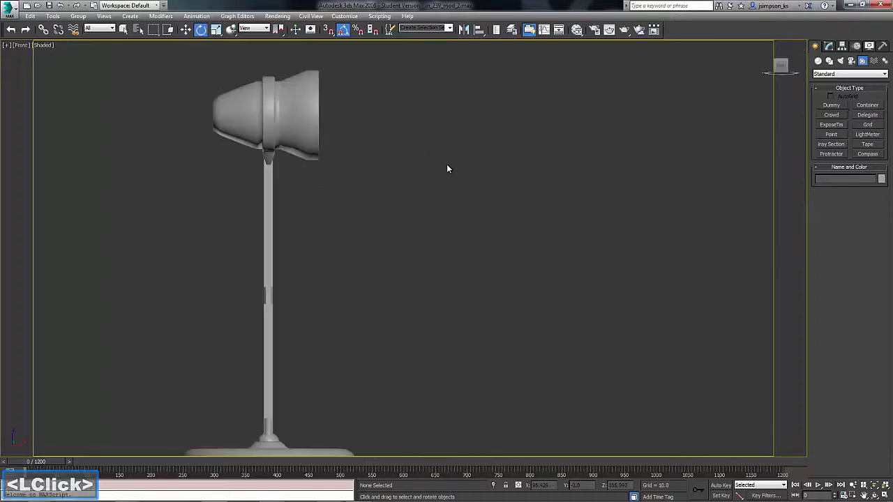
{"action": "key", "text": "t"}
{"action": "left_click", "coordinate": [830, 105]}
{"action": "left_click_drag", "start_coordinate": [547, 238], "coordinate": [592, 285]}
{"action": "right_click", "coordinate": [714, 161]}
Rename the Dummy helper as lampShadeController
{"action": "left_click", "coordinate": [830, 45]}
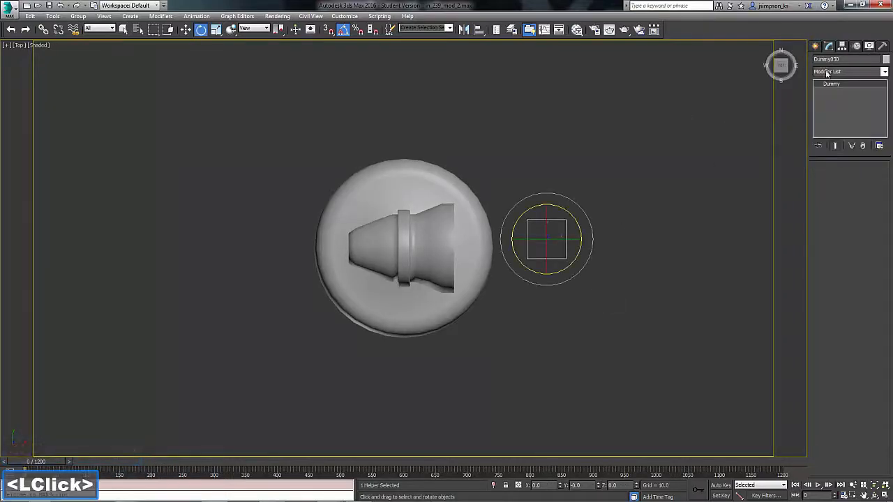
{"action": "left_click", "coordinate": [854, 61]}
{"action": "type", "text": "lam"}
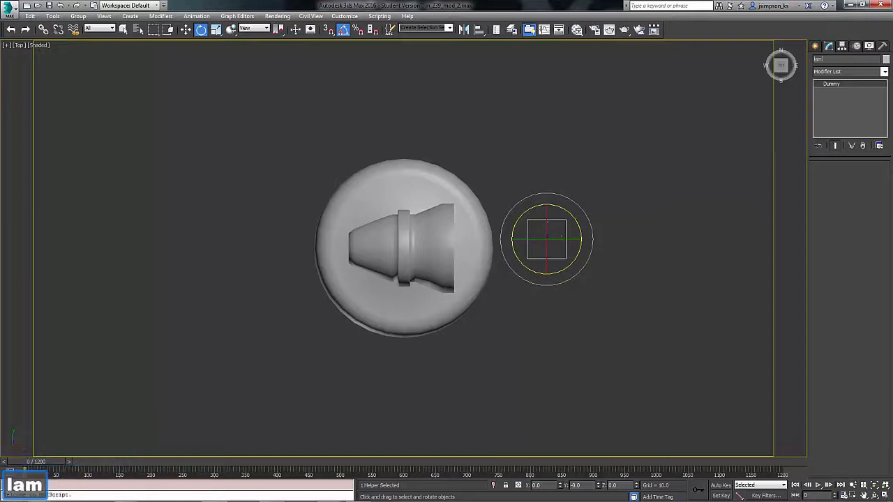
{"action": "type", "text": "pShadeController"}
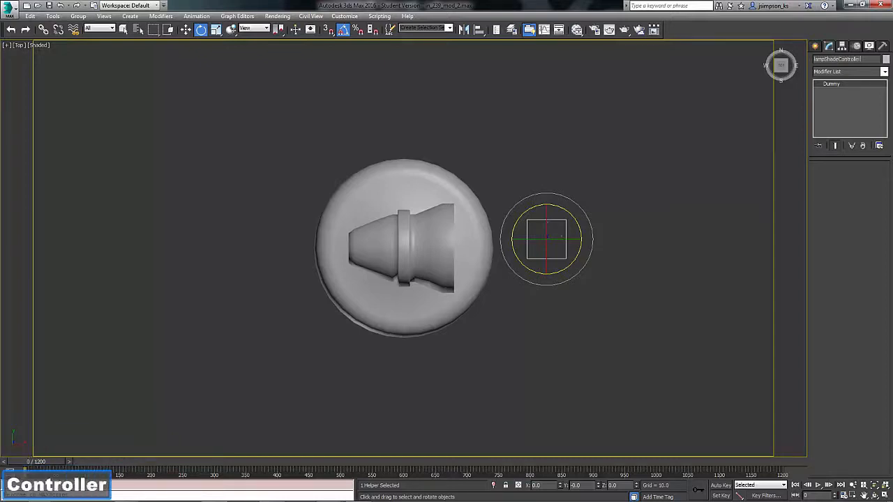
Align the lampShadeController dummy to the lamp head in X, Y and Z, pivot point to pivot point, working from the Front view
{"action": "left_click", "coordinate": [760, 209]}
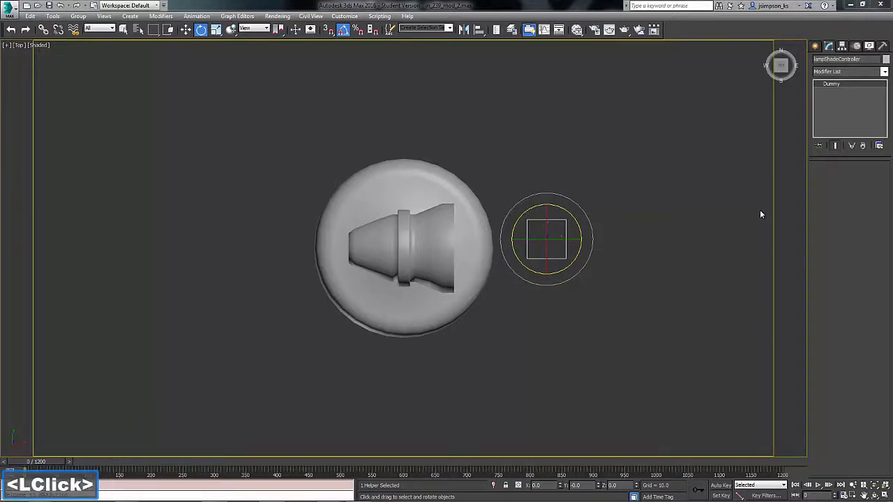
{"action": "left_click", "coordinate": [718, 183]}
{"action": "key", "text": "f"}
{"action": "middle_click_drag", "start_coordinate": [568, 193], "coordinate": [560, 153]}
{"action": "left_click_drag", "start_coordinate": [388, 389], "coordinate": [382, 428]}
{"action": "left_click_drag", "start_coordinate": [327, 386], "coordinate": [482, 463]}
{"action": "middle_click_drag", "start_coordinate": [442, 101], "coordinate": [482, 143]}
{"action": "key", "text": "w"}
{"action": "key", "text": "alt+a"}
{"action": "left_click", "coordinate": [316, 119]}
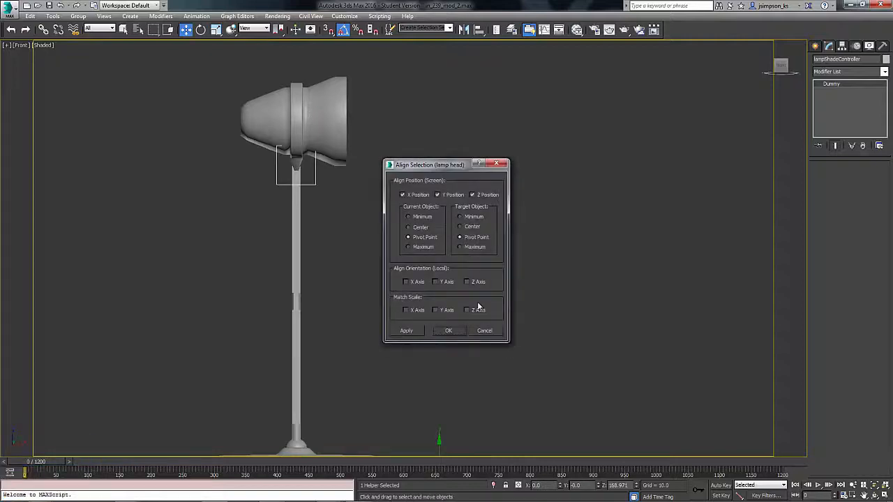
{"action": "left_click", "coordinate": [448, 330]}
Link the lamp head to the lampShadeController dummy as its parent
{"action": "mouse_move", "coordinate": [446, 204]}
{"action": "middle_mouse_down", "text": "alt"}
{"action": "mouse_move", "coordinate": [416, 213]}
{"action": "mouse_move", "coordinate": [424, 205]}
{"action": "mouse_move", "coordinate": [395, 188]}
{"action": "mouse_move", "coordinate": [451, 206]}
{"action": "middle_mouse_up", "text": "alt"}
{"action": "left_click", "coordinate": [344, 140]}
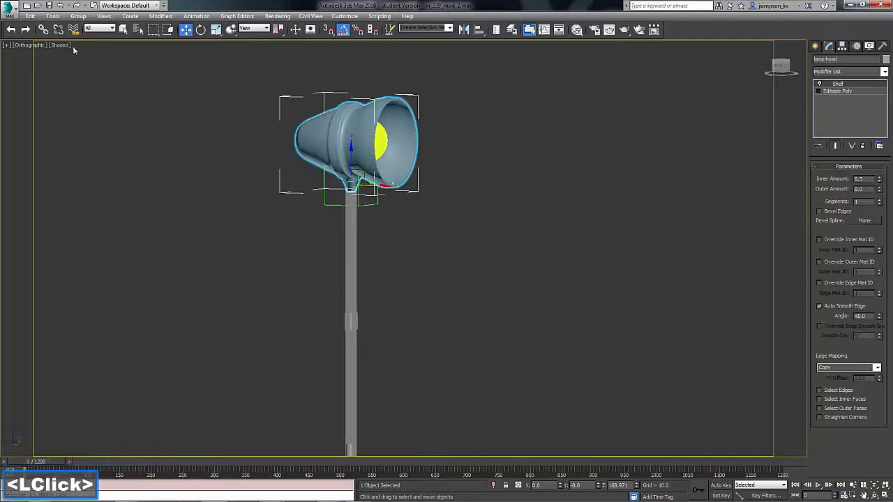
{"action": "left_click", "coordinate": [43, 30]}
{"action": "left_click_drag", "start_coordinate": [341, 190], "coordinate": [328, 206]}
{"action": "left_click", "coordinate": [185, 30]}
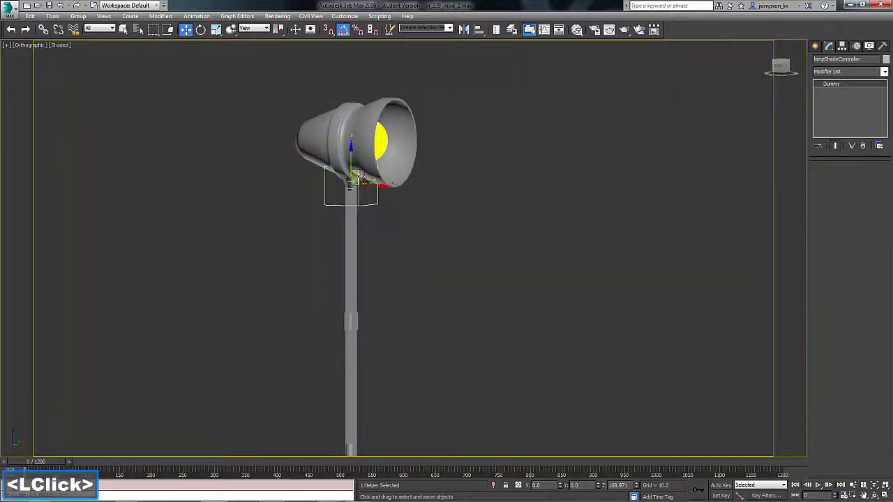
Rotate lampShadeController 35° about Y to test the lamp head link, and undo the rotation
{"action": "key", "text": "e"}
{"action": "left_click_drag", "start_coordinate": [373, 171], "coordinate": [396, 190]}
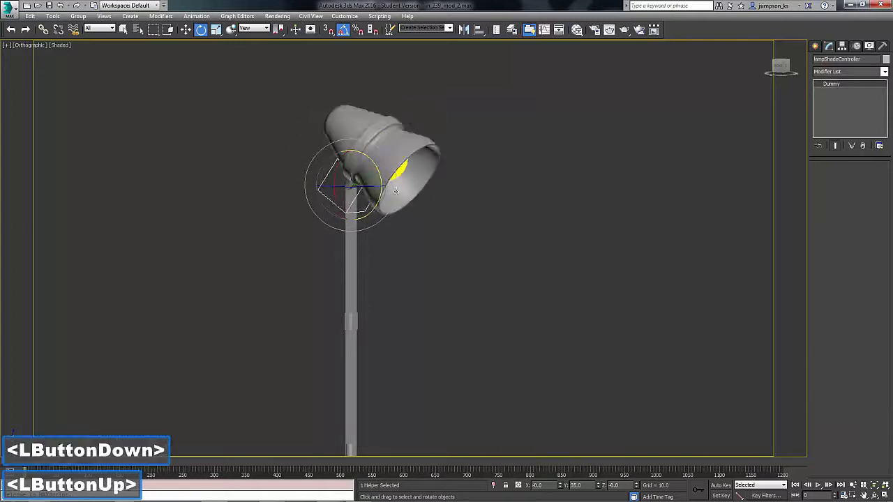
{"action": "key", "text": "ctrl+z"}
Copy lampShadeController straight down the lamp's arm to about Z 111 and name the copy upperArmController
{"action": "middle_click_drag", "start_coordinate": [405, 248], "coordinate": [450, 286], "text": "alt"}
{"action": "mouse_move", "coordinate": [450, 286]}
{"action": "middle_mouse_down"}
{"action": "mouse_move", "coordinate": [503, 261]}
{"action": "mouse_move", "coordinate": [504, 249]}
{"action": "middle_mouse_up"}
{"action": "key", "text": "w"}
{"action": "left_click_drag", "start_coordinate": [405, 120], "coordinate": [405, 224], "text": "shift"}
{"action": "type", "text": "uppw"}
{"action": "key", "text": "BackSpace"}
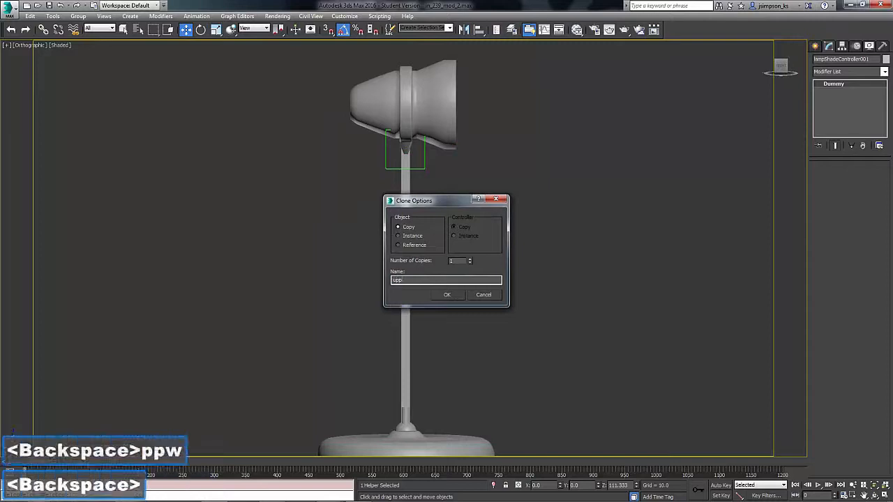
{"action": "type", "text": "erArm"}
{"action": "key", "text": "Return"}
Align upperArmController to the lamp upper arm's pivot point and link the upper arm to it
{"action": "key", "text": "alt+a"}
{"action": "left_click", "coordinate": [408, 198]}
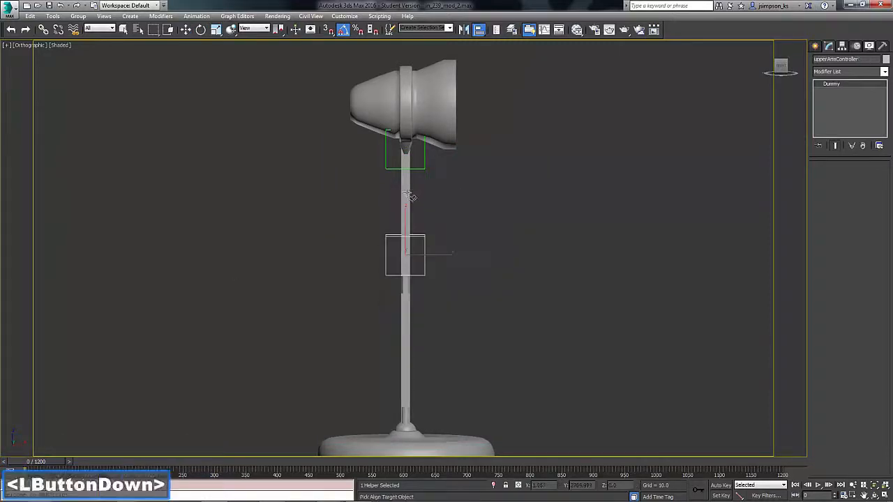
{"action": "left_click_drag", "start_coordinate": [447, 160], "coordinate": [543, 158]}
{"action": "left_click", "coordinate": [552, 326]}
{"action": "left_click", "coordinate": [43, 29]}
{"action": "left_click_drag", "start_coordinate": [404, 203], "coordinate": [405, 368]}
Copy upperArmController down the lower arm to about Z 49 and name the copy lowerArmController
{"action": "key", "text": "w"}
{"action": "left_click", "coordinate": [405, 293]}
{"action": "type", "text": "lowerArmController"}
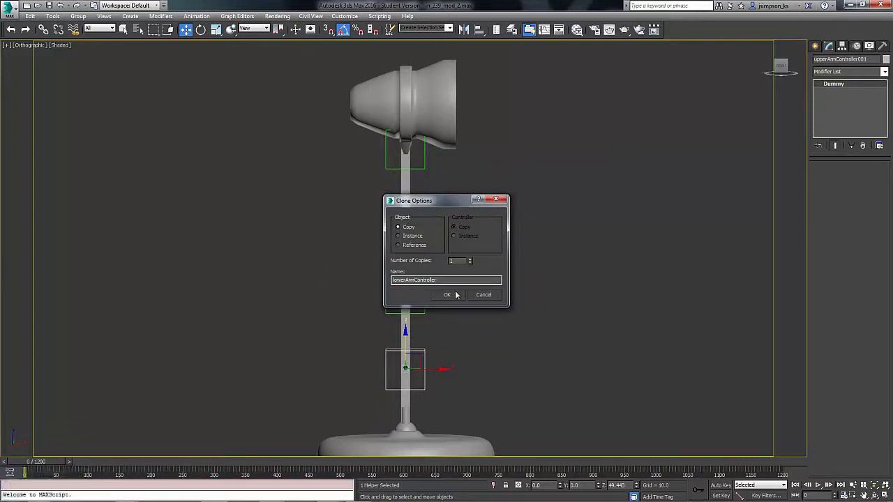
{"action": "left_click", "coordinate": [455, 296]}
Align lowerArmController to the lamp lower arm's pivot point and link the lower arm to it
{"action": "left_click", "coordinate": [479, 29]}
{"action": "left_click", "coordinate": [407, 345]}
{"action": "left_click", "coordinate": [548, 326]}
{"action": "left_click", "coordinate": [43, 30]}
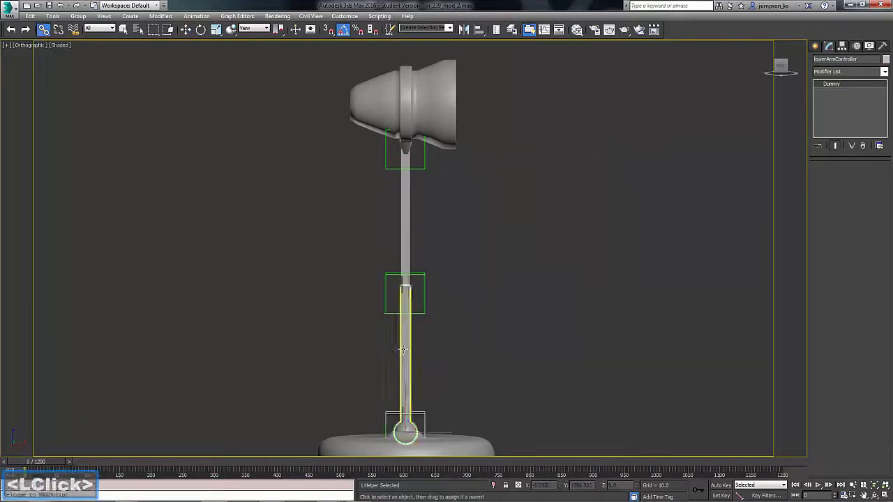
{"action": "left_click_drag", "start_coordinate": [405, 348], "coordinate": [387, 417]}
Copy lowerArmController slightly upward under the default name and move the copy along X, clear of the lamp base
{"action": "middle_click_drag", "start_coordinate": [388, 419], "coordinate": [392, 331]}
{"action": "left_click", "coordinate": [185, 29]}
{"action": "left_click", "coordinate": [428, 328]}
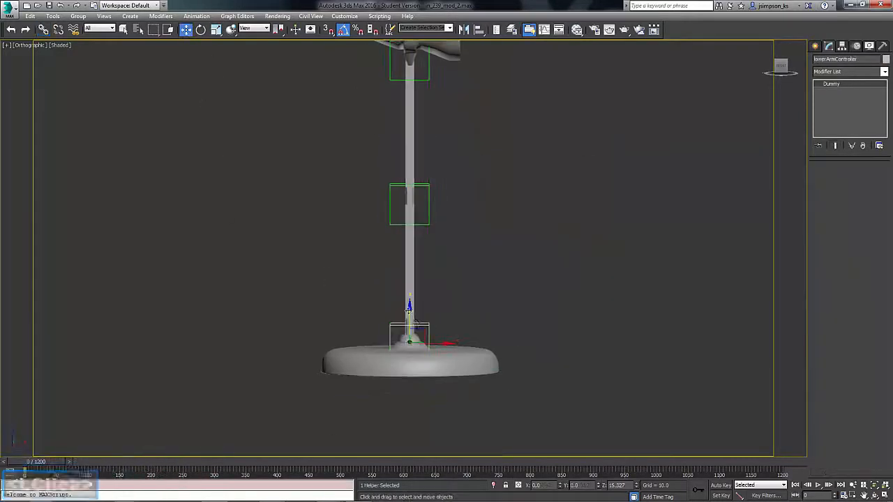
{"action": "left_click_drag", "start_coordinate": [409, 314], "coordinate": [409, 278], "text": "shift"}
{"action": "left_click_drag", "start_coordinate": [441, 306], "coordinate": [279, 305]}
Align only the copied dummy's pivot to the dummy's own minimum, using the Z position only
{"action": "left_click", "coordinate": [841, 45]}
{"action": "left_click", "coordinate": [849, 105]}
{"action": "left_click", "coordinate": [478, 30]}
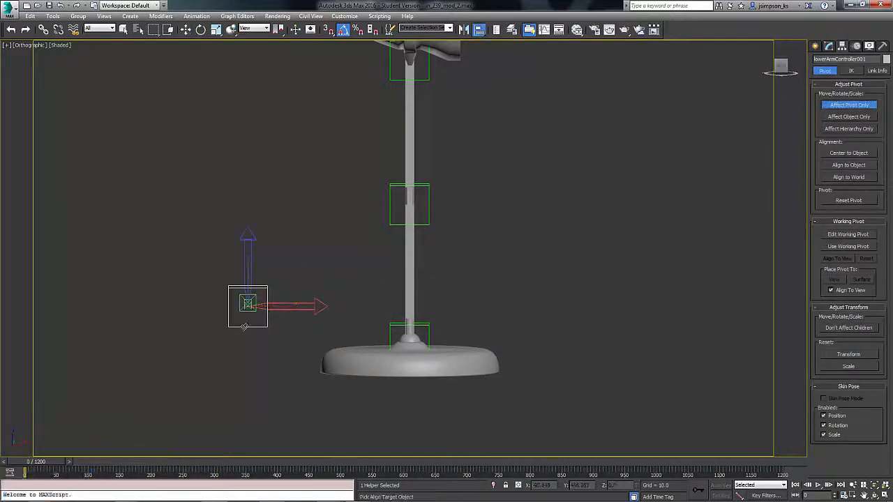
{"action": "left_click", "coordinate": [411, 328]}
{"action": "left_click", "coordinate": [556, 212]}
{"action": "left_click", "coordinate": [533, 190]}
{"action": "left_click", "coordinate": [498, 189]}
{"action": "left_click", "coordinate": [544, 326]}
Align the copied dummy to the lamp base, pivot point to pivot point in X, Y and Z, and scale it up to more than three times its size
{"action": "left_click", "coordinate": [478, 29]}
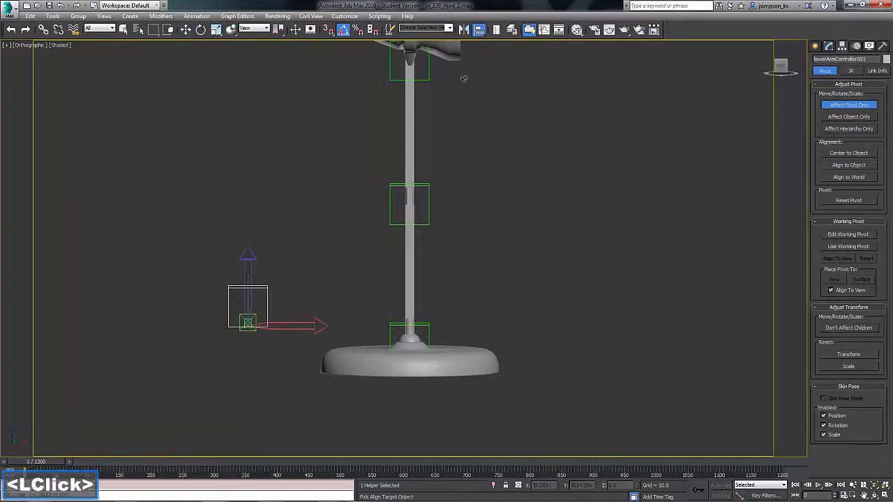
{"action": "left_click", "coordinate": [846, 105]}
{"action": "left_click", "coordinate": [413, 362]}
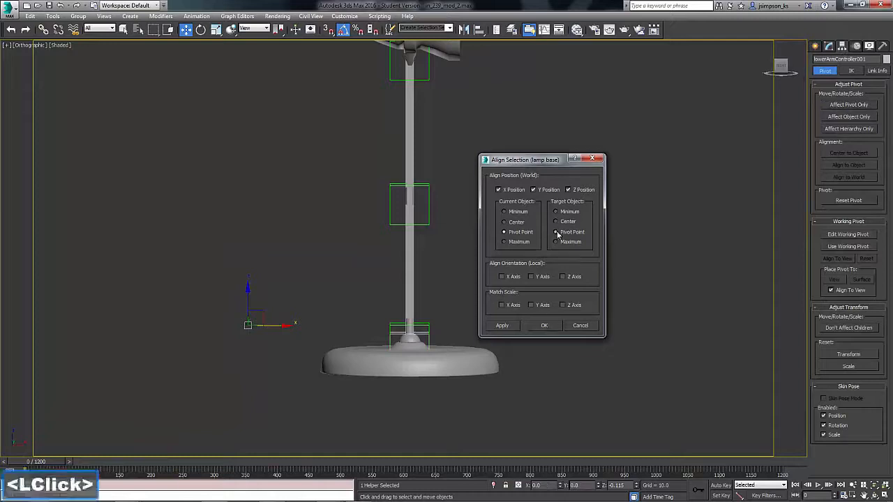
{"action": "left_click", "coordinate": [546, 325]}
{"action": "left_click", "coordinate": [216, 30]}
{"action": "left_click_drag", "start_coordinate": [417, 365], "coordinate": [418, 280]}
Link the lamp base to the enlarged dummy and rename that dummy baseController
{"action": "left_click", "coordinate": [44, 29]}
{"action": "left_click_drag", "start_coordinate": [375, 364], "coordinate": [376, 364]}
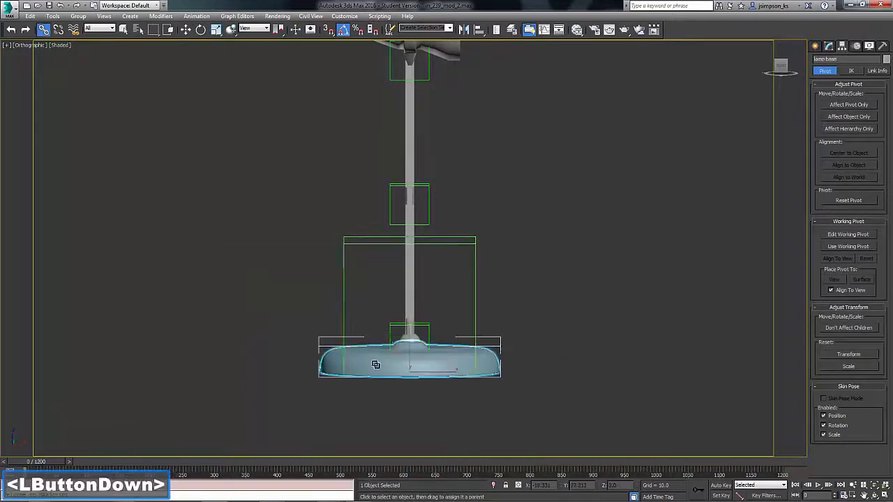
{"action": "left_click_drag", "start_coordinate": [345, 235], "coordinate": [345, 237]}
{"action": "left_click", "coordinate": [473, 240]}
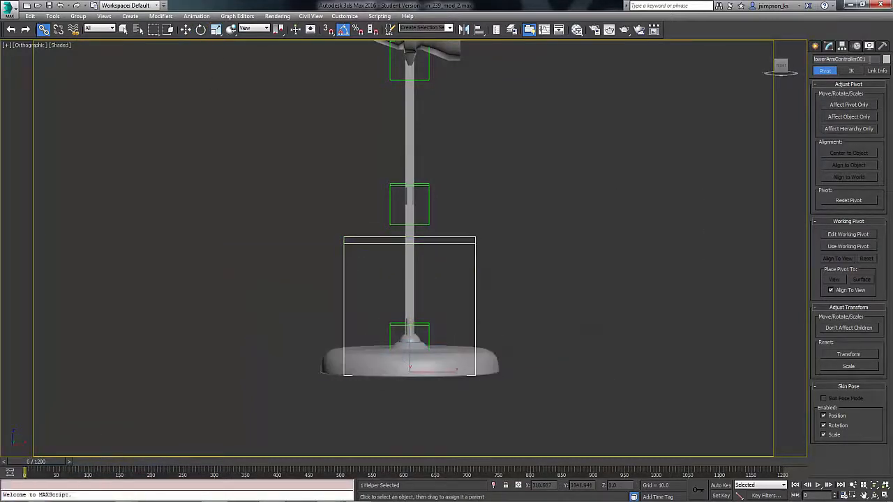
{"action": "left_click_drag", "start_coordinate": [867, 59], "coordinate": [814, 58]}
{"action": "type", "text": "baseCont"}
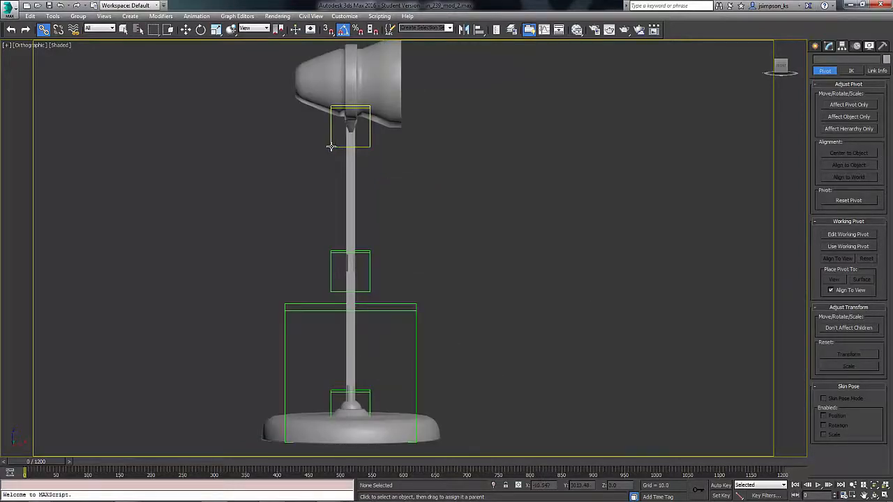
Link the dummies in a chain: lampShadeController to upperArmController, upperArmController to lowerArmController, and lowerArmController to baseController
{"action": "left_click_drag", "start_coordinate": [332, 145], "coordinate": [322, 171]}
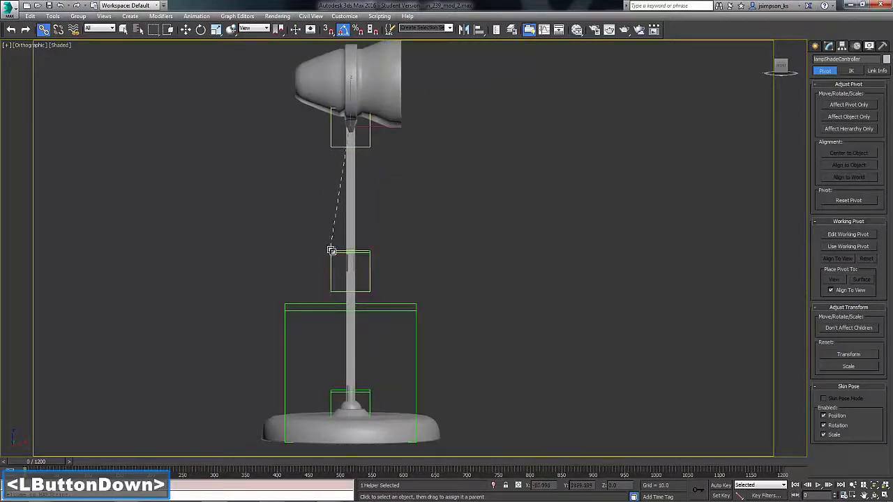
{"action": "left_click_drag", "start_coordinate": [331, 251], "coordinate": [325, 305]}
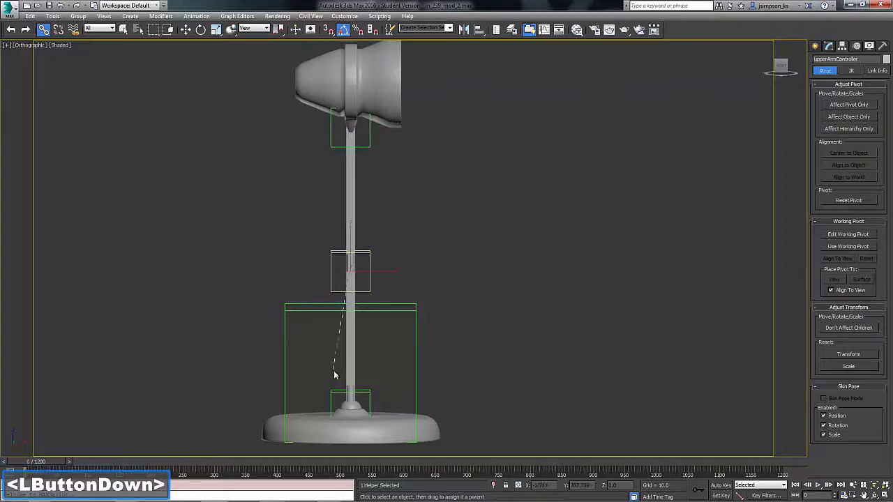
{"action": "left_click_drag", "start_coordinate": [335, 392], "coordinate": [319, 388]}
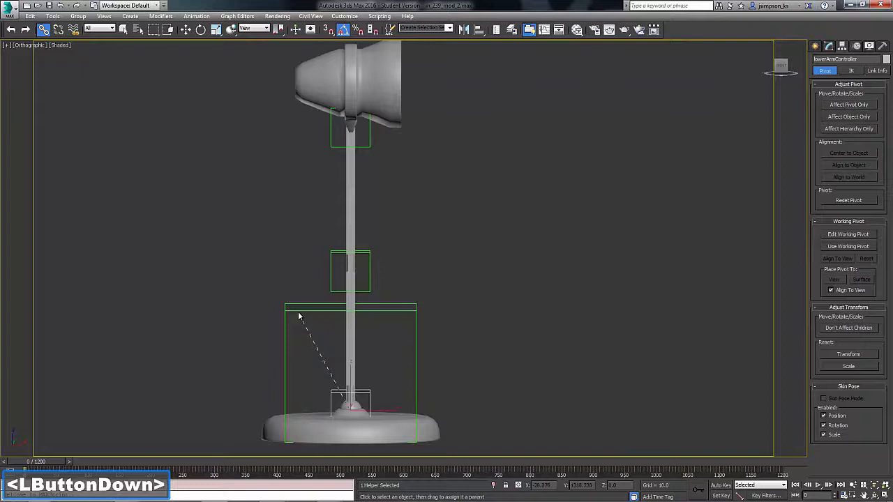
{"action": "left_click_drag", "start_coordinate": [300, 309], "coordinate": [300, 309]}
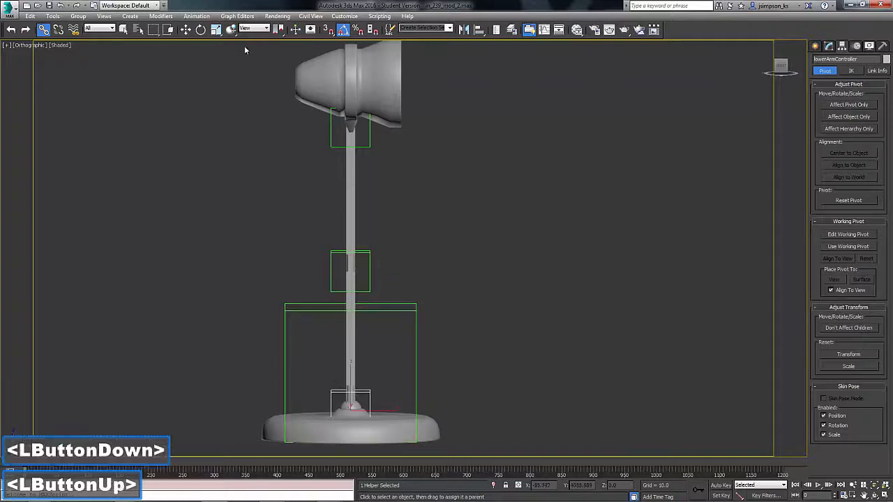
Test the rig by rotating baseController and lowerArmController in turn, undoing each rotation
{"action": "left_click", "coordinate": [200, 30]}
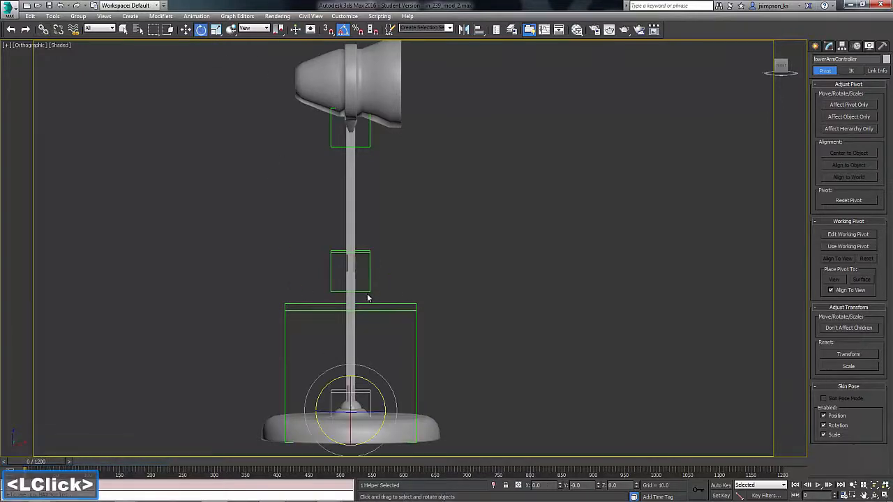
{"action": "left_click", "coordinate": [405, 308]}
{"action": "left_click_drag", "start_coordinate": [372, 395], "coordinate": [381, 421]}
{"action": "key", "text": "ctrl+z"}
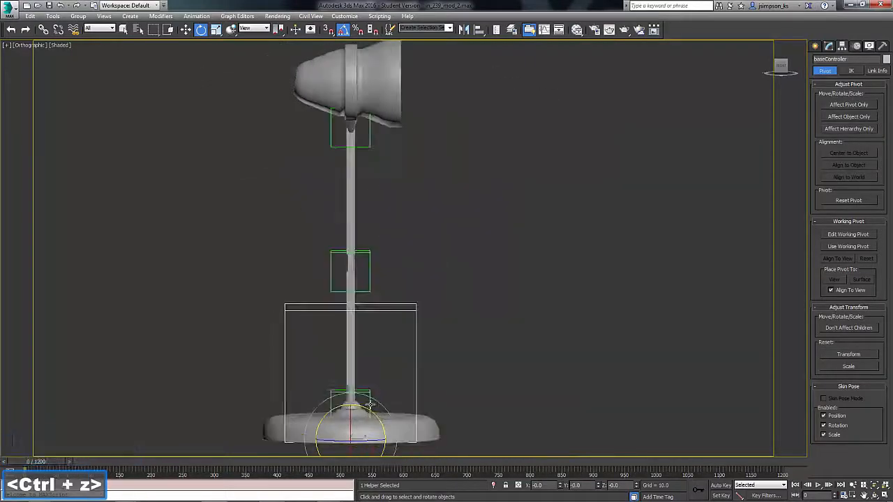
{"action": "left_click", "coordinate": [376, 388]}
{"action": "mouse_move", "coordinate": [376, 386]}
{"action": "left_mouse_down"}
{"action": "mouse_move", "coordinate": [383, 406]}
{"action": "mouse_move", "coordinate": [381, 397]}
{"action": "left_mouse_up"}
{"action": "key", "text": "ctrl+z"}
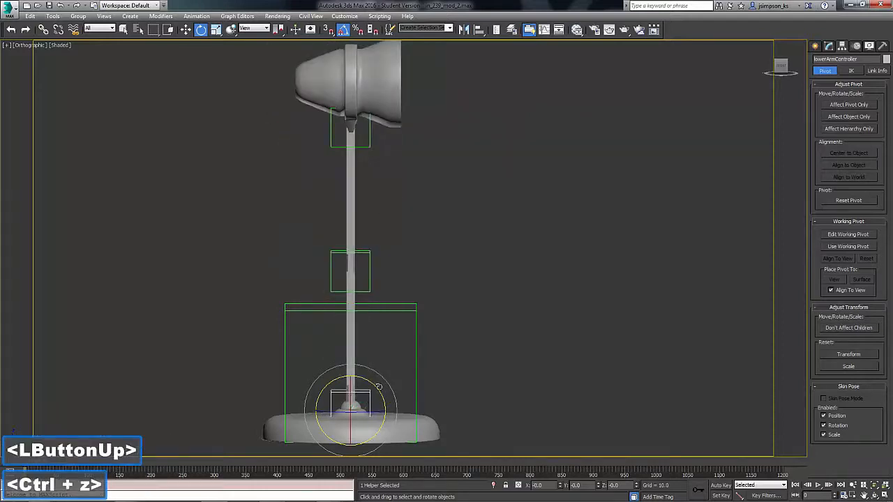
Test the rig by rotating upperArmController and lampShadeController in turn, undoing each rotation
{"action": "left_click", "coordinate": [366, 251]}
{"action": "left_click_drag", "start_coordinate": [369, 244], "coordinate": [365, 147]}
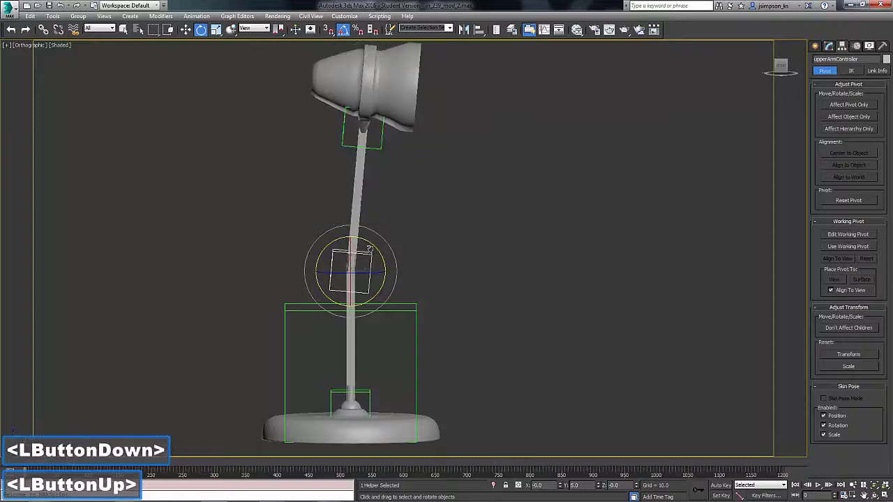
{"action": "key", "text": "ctrl+z"}
{"action": "left_click", "coordinate": [366, 147]}
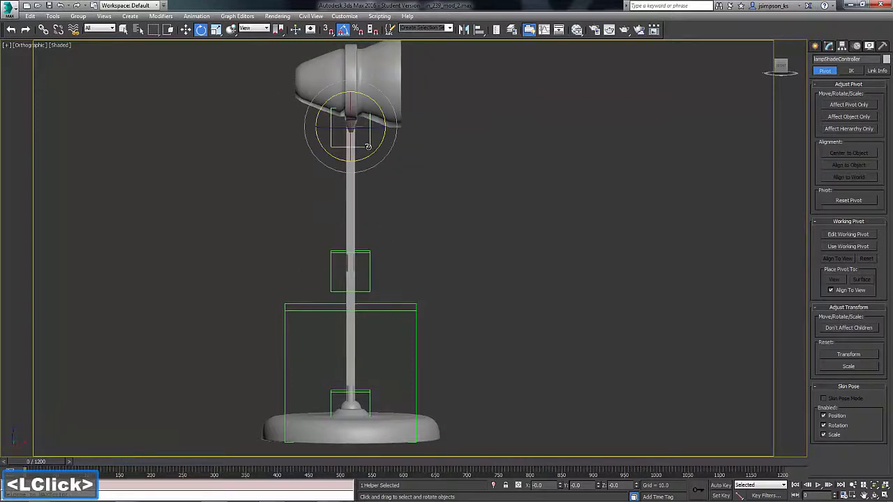
{"action": "mouse_move", "coordinate": [376, 112]}
{"action": "left_mouse_down"}
{"action": "mouse_move", "coordinate": [382, 102]}
{"action": "mouse_move", "coordinate": [375, 104]}
{"action": "left_mouse_up"}
{"action": "key", "text": "ctrl+z"}
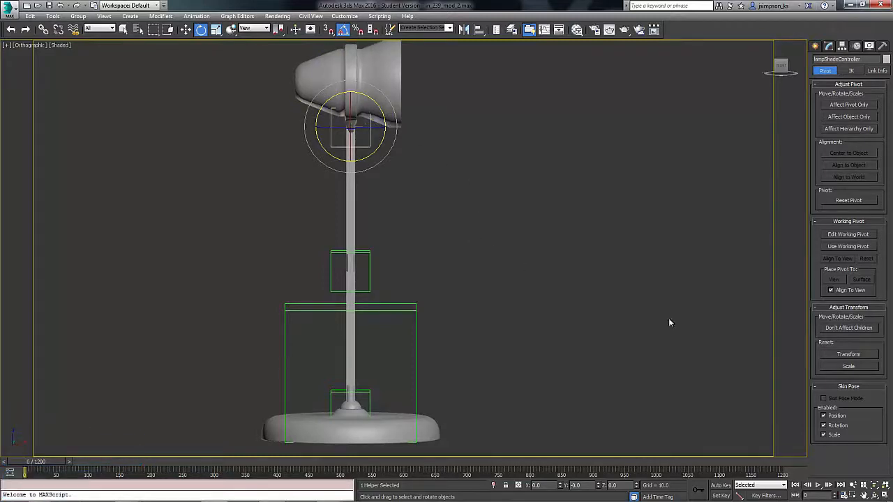
Select the whole baseController hierarchy and examine its parent-child links in Schematic View
{"action": "double_click", "coordinate": [305, 293]}
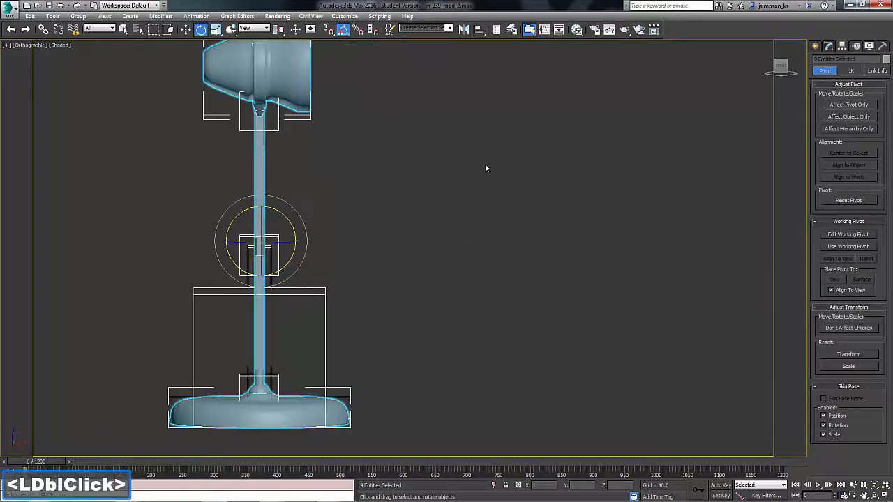
{"action": "left_click", "coordinate": [559, 30]}
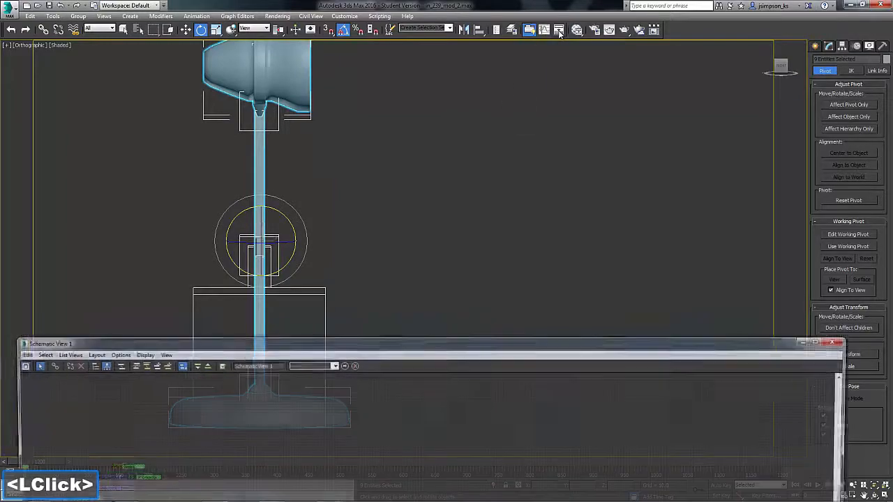
{"action": "left_click_drag", "start_coordinate": [421, 342], "coordinate": [517, 95]}
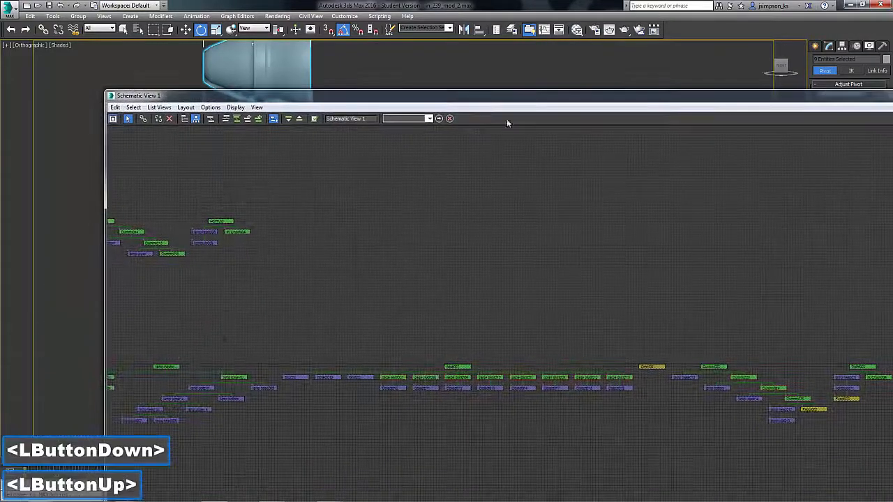
{"action": "middle_click_drag", "start_coordinate": [572, 233], "coordinate": [332, 253]}
{"action": "scroll", "coordinate": [333, 254], "scroll_direction": "down", "scroll_amount": 2}
{"action": "scroll", "coordinate": [589, 349], "scroll_direction": "up", "scroll_amount": 1}
{"action": "middle_click_drag", "start_coordinate": [670, 409], "coordinate": [565, 388]}
{"action": "scroll", "coordinate": [528, 363], "scroll_direction": "up", "scroll_amount": 2}
{"action": "left_click_drag", "start_coordinate": [461, 239], "coordinate": [613, 250]}
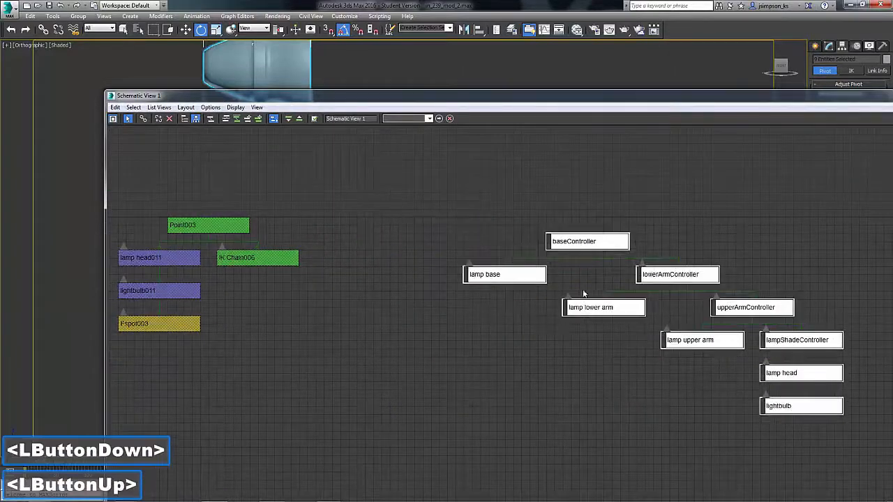
{"action": "middle_click_drag", "start_coordinate": [662, 446], "coordinate": [551, 414]}
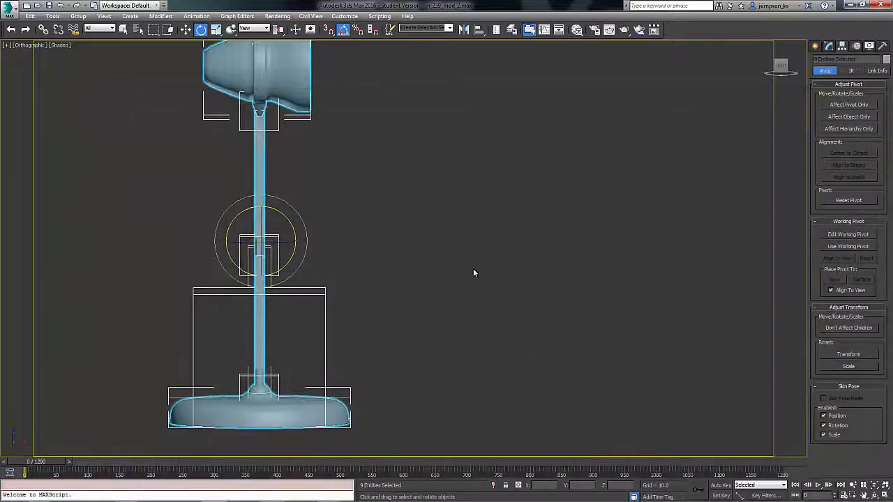
Turn on Auto Key at frame 0 and rotate lowerArmController to -50° about Y
{"action": "middle_click_drag", "start_coordinate": [457, 257], "coordinate": [489, 251]}
{"action": "scroll", "coordinate": [494, 259], "scroll_direction": "down", "scroll_amount": 2}
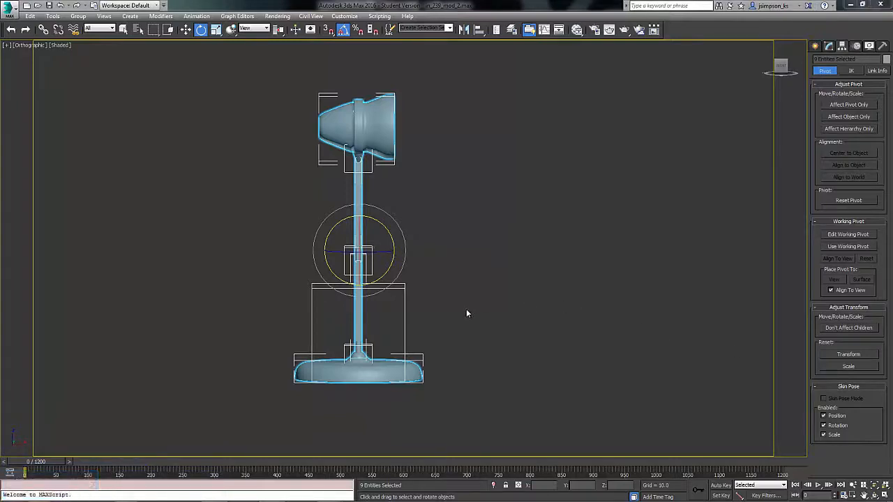
{"action": "left_click", "coordinate": [720, 485]}
{"action": "left_click", "coordinate": [383, 305]}
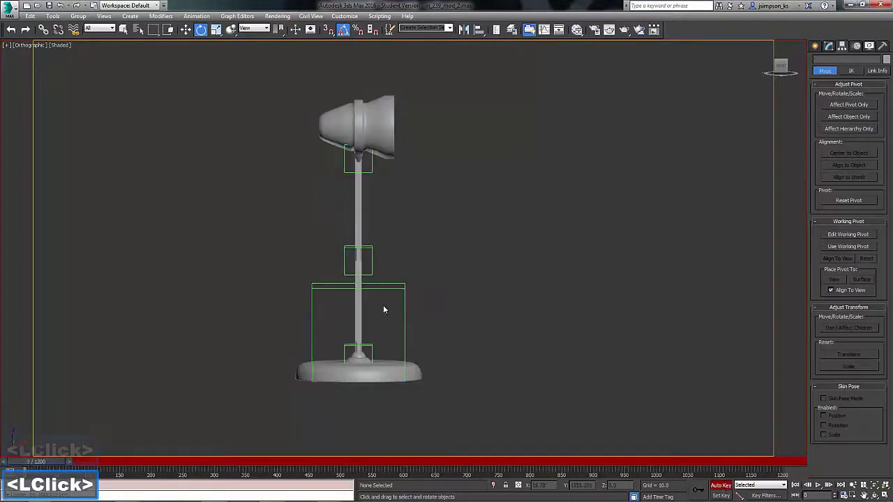
{"action": "left_click", "coordinate": [358, 354]}
{"action": "left_click_drag", "start_coordinate": [377, 327], "coordinate": [350, 326]}
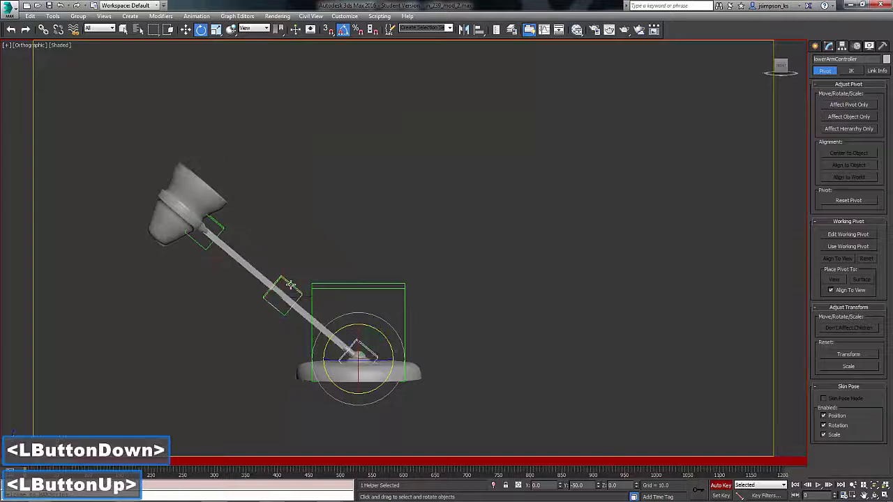
Rotate upperArmController to swing the upper arm over the base, and rotate lampShadeController to 135° about Y at frame 0
{"action": "left_click", "coordinate": [293, 284]}
{"action": "left_click_drag", "start_coordinate": [305, 270], "coordinate": [350, 312]}
{"action": "left_click", "coordinate": [383, 265]}
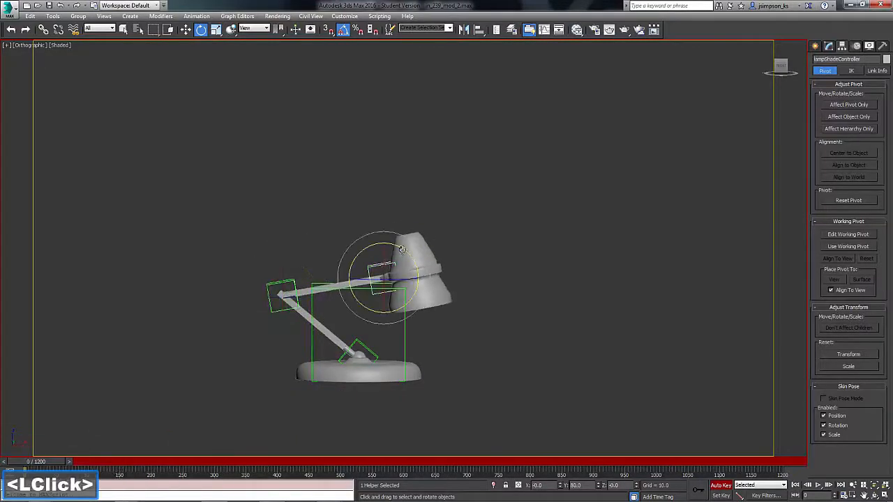
{"action": "left_click_drag", "start_coordinate": [409, 252], "coordinate": [424, 271]}
At frame 250, key a second lamp pose by rotating lowerArmController, upperArmController and lampShadeController to raise the arms
{"action": "left_click_drag", "start_coordinate": [47, 461], "coordinate": [196, 461]}
{"action": "key", "text": "e"}
{"action": "left_click", "coordinate": [364, 347]}
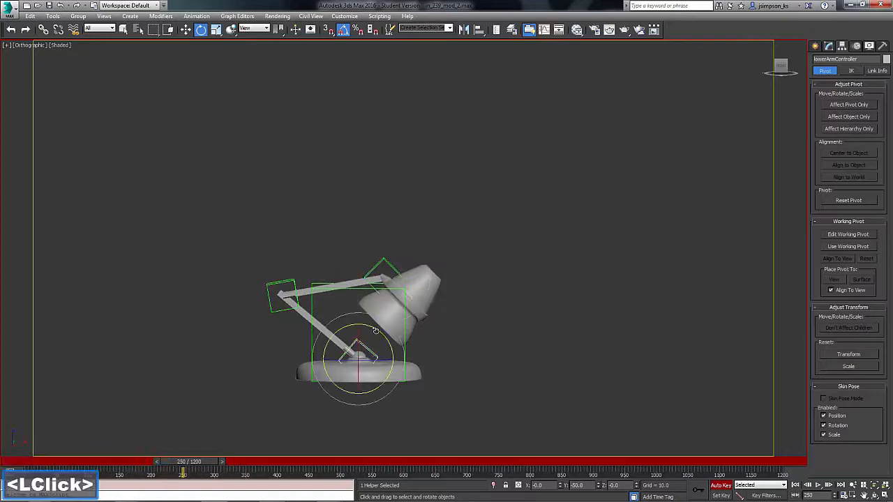
{"action": "left_click_drag", "start_coordinate": [375, 330], "coordinate": [393, 347]}
{"action": "left_click", "coordinate": [371, 256]}
{"action": "left_click_drag", "start_coordinate": [372, 255], "coordinate": [241, 194]}
{"action": "left_click", "coordinate": [341, 153]}
{"action": "left_click_drag", "start_coordinate": [341, 152], "coordinate": [347, 124]}
Turn off Auto Key and scrub the animation back to frame 0 to review the two poses
{"action": "left_click", "coordinate": [721, 485]}
{"action": "left_click_drag", "start_coordinate": [185, 463], "coordinate": [24, 463]}
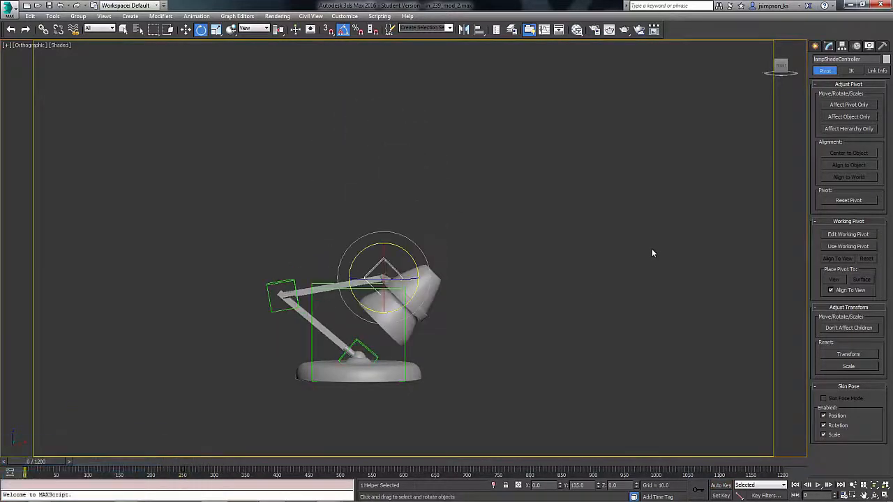
{"action": "key", "text": "alt+F9"}
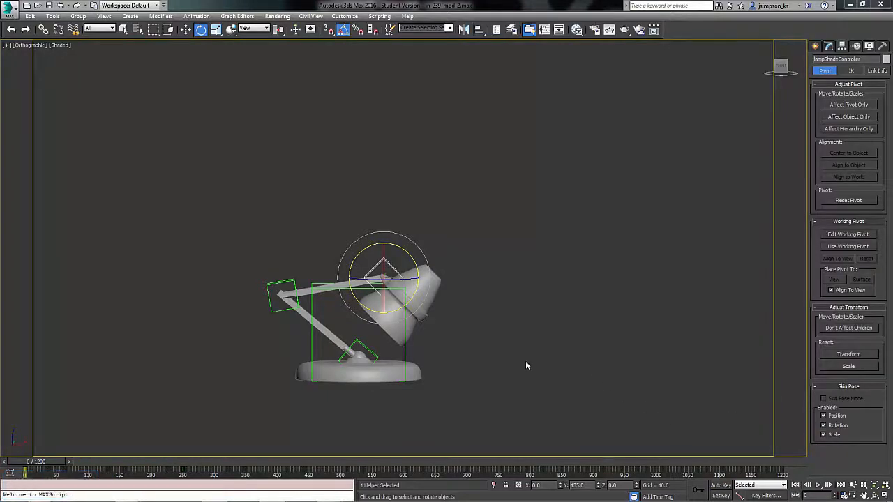
Select the whole lamp hierarchy and clone it along X to stand beside the original lamp
{"action": "double_click", "coordinate": [309, 348]}
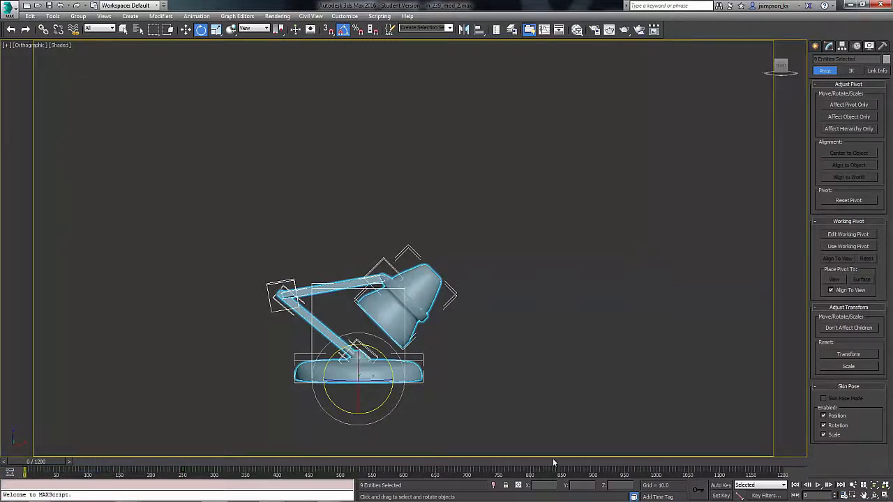
{"action": "key", "text": "w"}
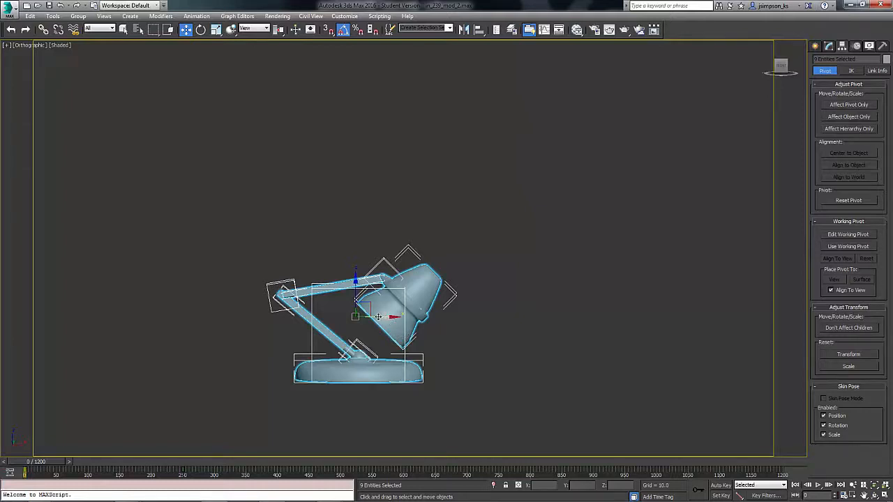
{"action": "left_click_drag", "start_coordinate": [377, 317], "coordinate": [576, 317], "text": "shift"}
{"action": "middle_click_drag", "start_coordinate": [437, 237], "coordinate": [438, 237]}
{"action": "scroll", "coordinate": [599, 263], "scroll_direction": "up", "scroll_amount": 2}
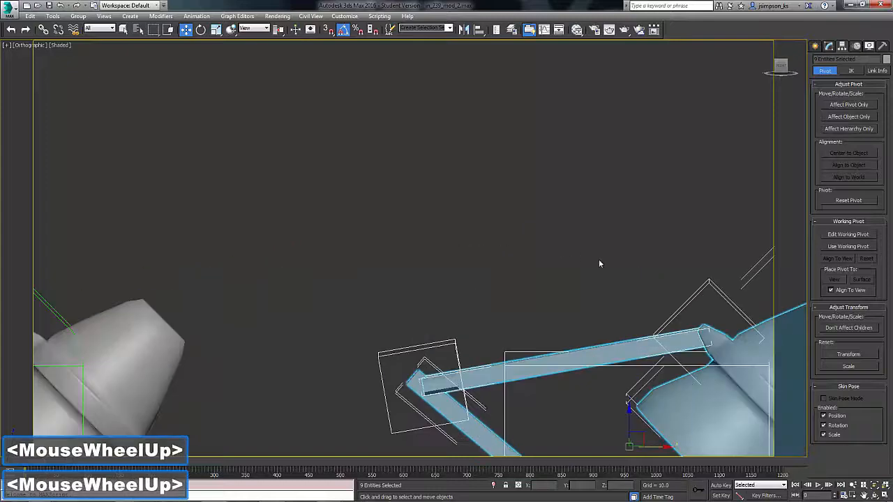
{"action": "middle_click_drag", "start_coordinate": [598, 264], "coordinate": [639, 255]}
Add an HI Solver IK chain on the copied lamp from lampShadeController001 to its lower arm controller
{"action": "left_click", "coordinate": [703, 295]}
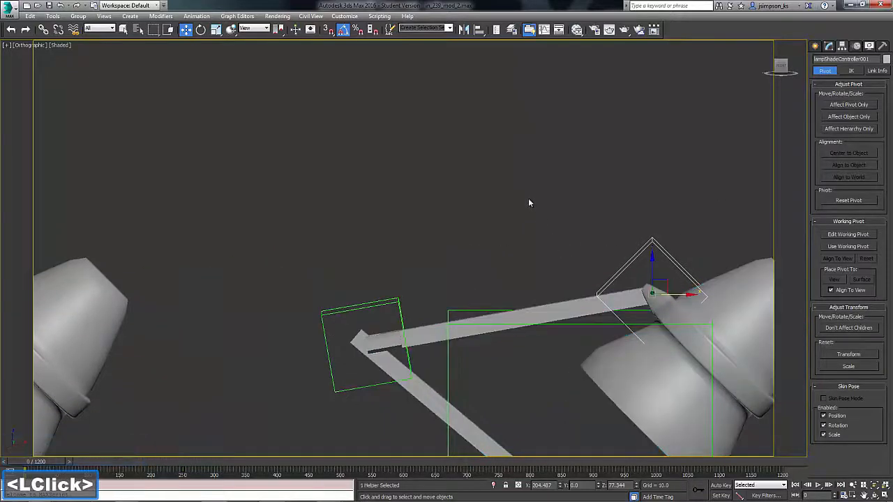
{"action": "middle_click_drag", "start_coordinate": [528, 203], "coordinate": [441, 161]}
{"action": "scroll", "coordinate": [440, 161], "scroll_direction": "down", "scroll_amount": 2}
{"action": "left_click", "coordinate": [196, 16]}
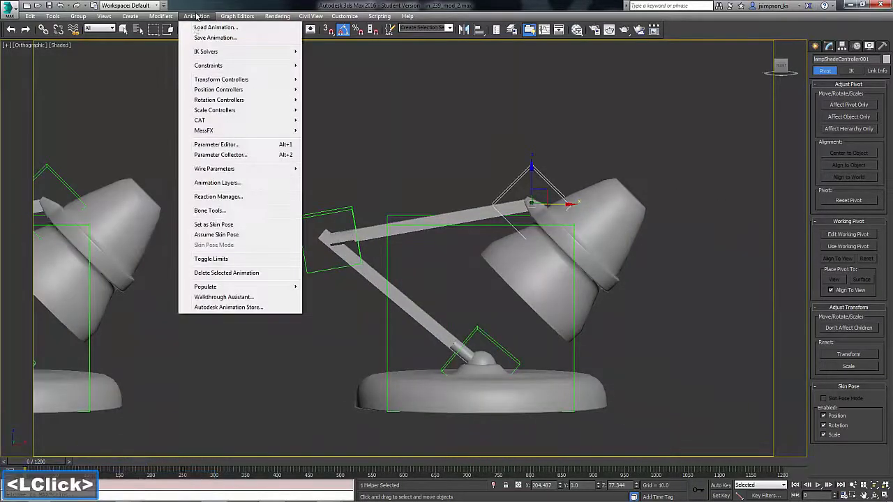
{"action": "mouse_move", "coordinate": [204, 54]}
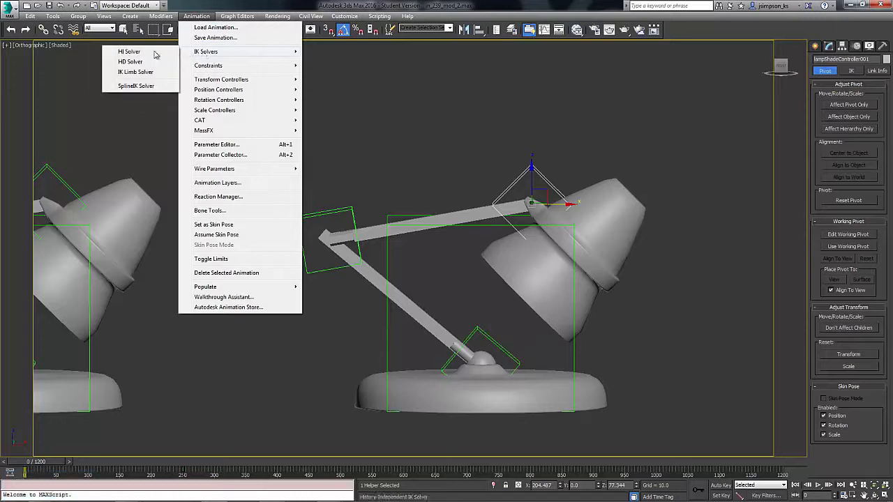
{"action": "left_click", "coordinate": [129, 52]}
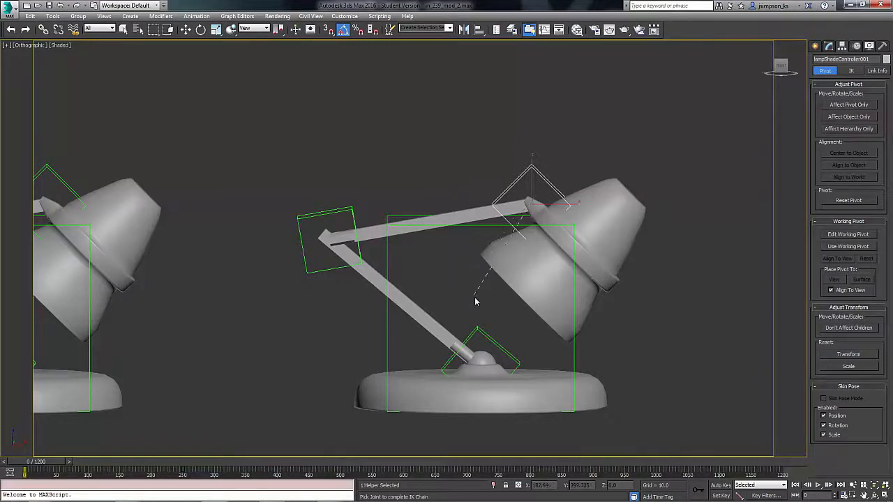
{"action": "left_click", "coordinate": [478, 331]}
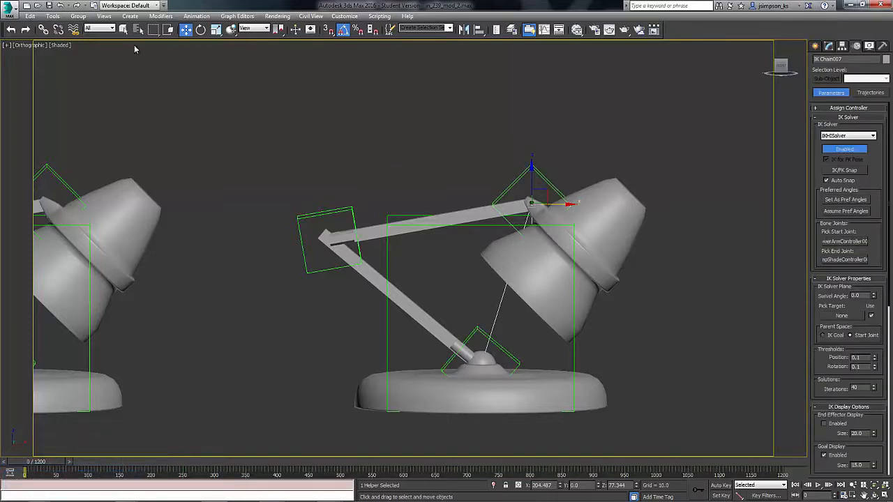
Examine the new IK chain's joints in Wireframe shading, and return the viewport to Shaded
{"action": "left_click", "coordinate": [60, 45]}
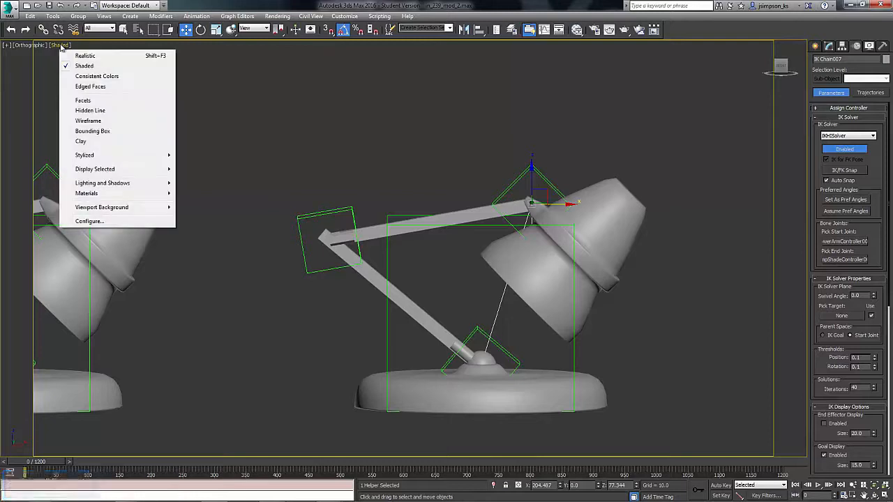
{"action": "left_click", "coordinate": [90, 121]}
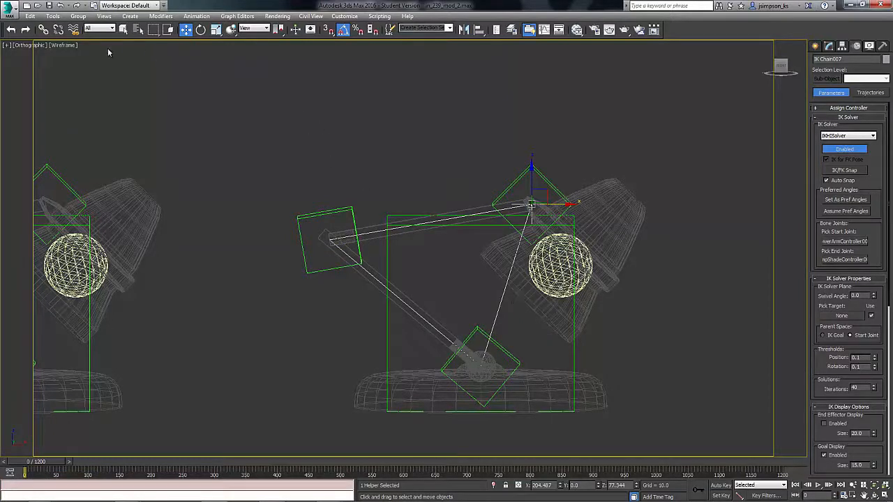
{"action": "left_click", "coordinate": [69, 46]}
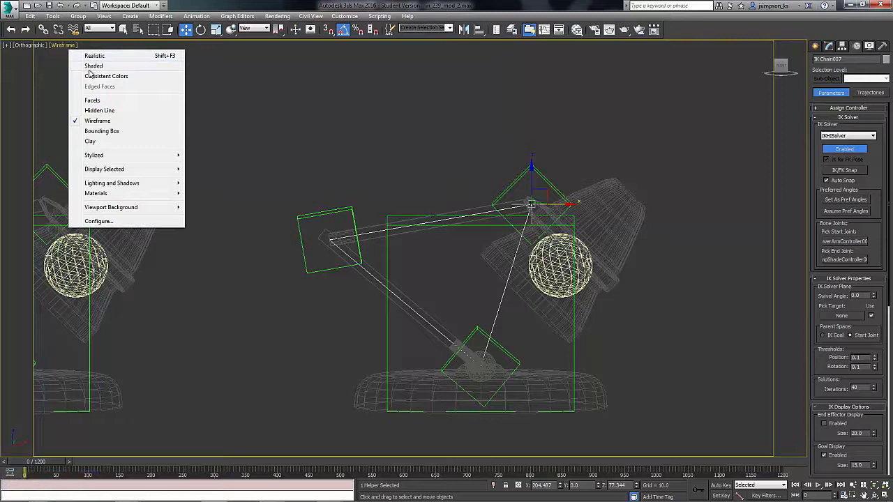
{"action": "left_click", "coordinate": [82, 66]}
Test the IK goal by moving it to about X 210.3, Z 93.2 and rotating it, undoing the rotation
{"action": "left_click_drag", "start_coordinate": [546, 190], "coordinate": [562, 151]}
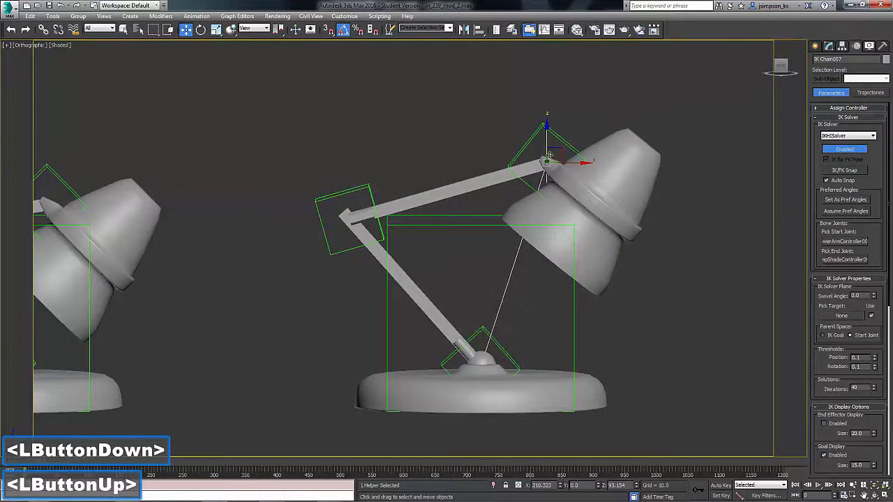
{"action": "key", "text": "e"}
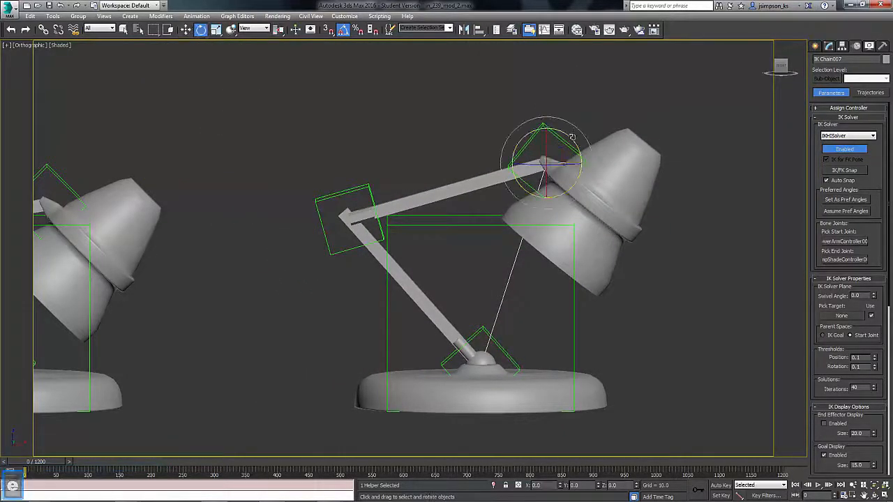
{"action": "left_click", "coordinate": [571, 138]}
{"action": "left_click_drag", "start_coordinate": [585, 153], "coordinate": [494, 125]}
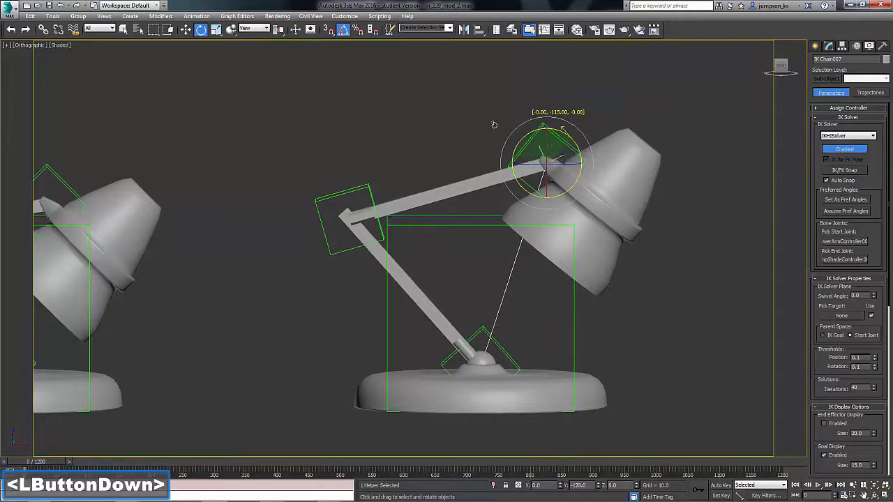
{"action": "left_click_drag", "start_coordinate": [563, 133], "coordinate": [568, 136]}
{"action": "key", "text": "ctrl+z"}
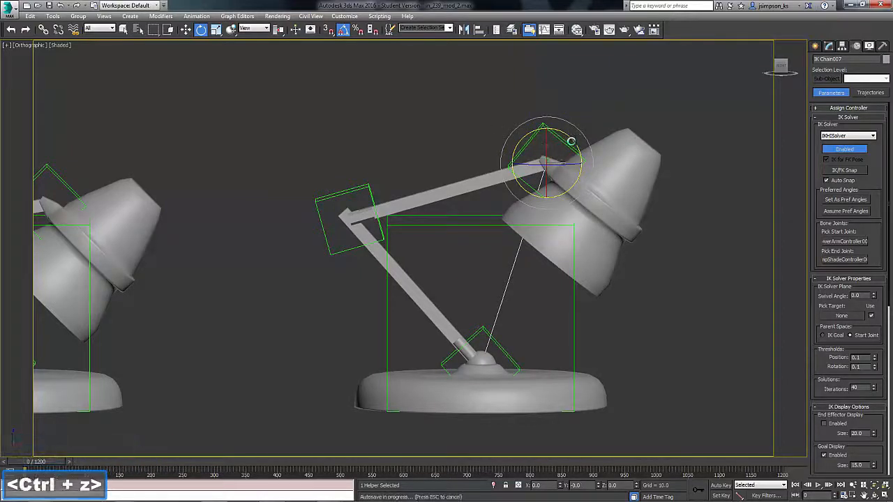
Move the IK goal to about X 222.5, Z 99.1 and undo the stray change to lampShadeController001
{"action": "key", "text": "w"}
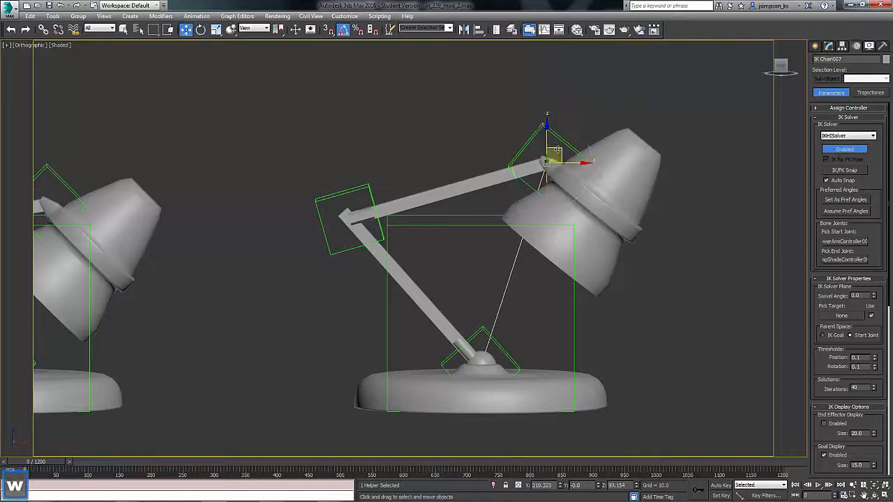
{"action": "left_click_drag", "start_coordinate": [558, 151], "coordinate": [631, 150]}
{"action": "left_click", "coordinate": [589, 118]}
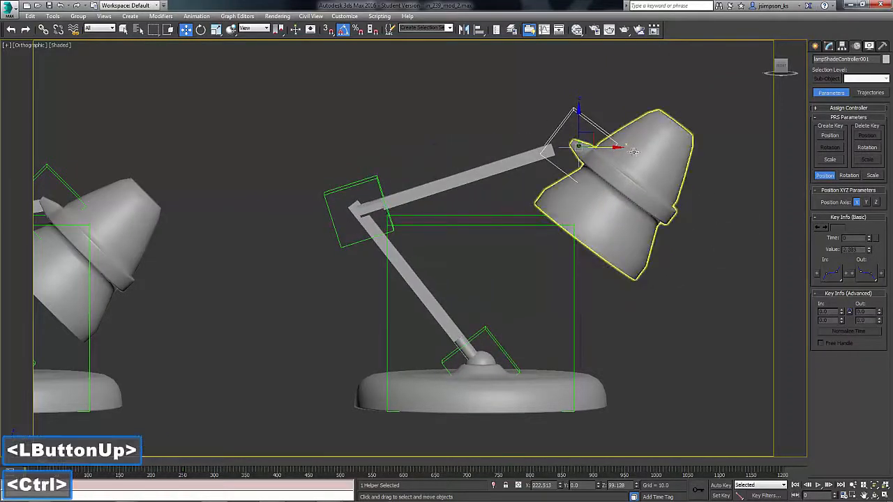
{"action": "key", "text": "ctrl+z"}
Create a Point helper beside the copied lamp and align it to lampShadeController001
{"action": "left_click", "coordinate": [816, 46]}
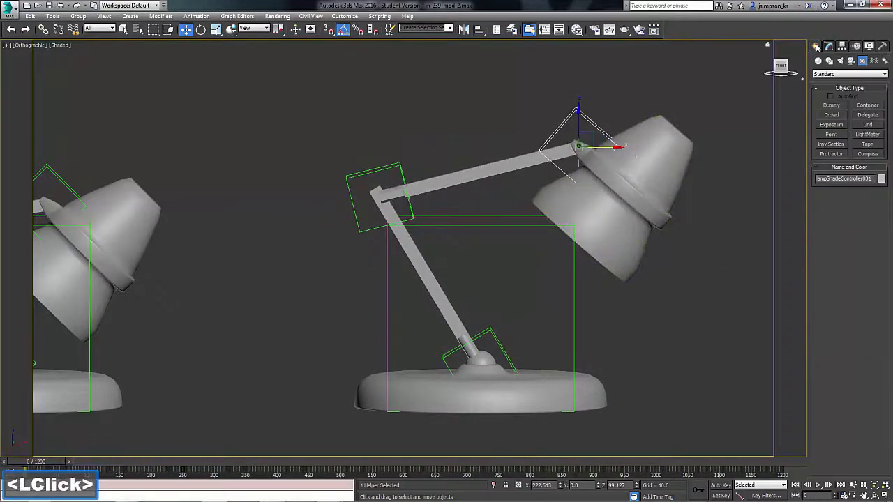
{"action": "left_click", "coordinate": [832, 134]}
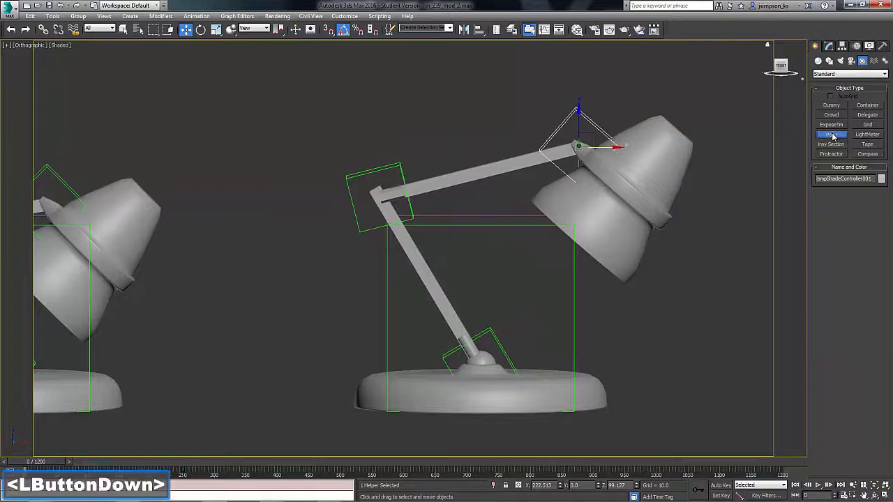
{"action": "left_click", "coordinate": [674, 412]}
{"action": "right_click", "coordinate": [718, 290]}
{"action": "left_click", "coordinate": [478, 29]}
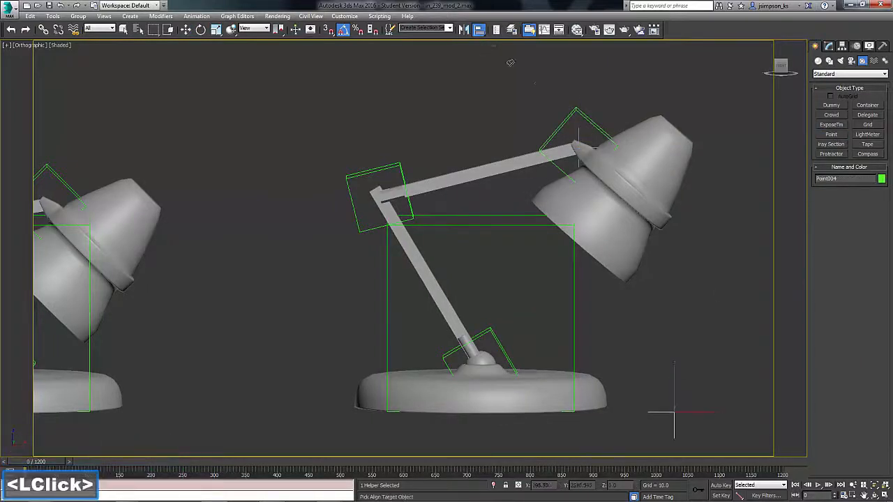
{"action": "left_click", "coordinate": [573, 118]}
{"action": "left_click", "coordinate": [543, 329]}
Link the copied lamp's shade and its IK chain goal to the Point helper as their parent
{"action": "scroll", "coordinate": [591, 212], "scroll_direction": "up", "scroll_amount": 4}
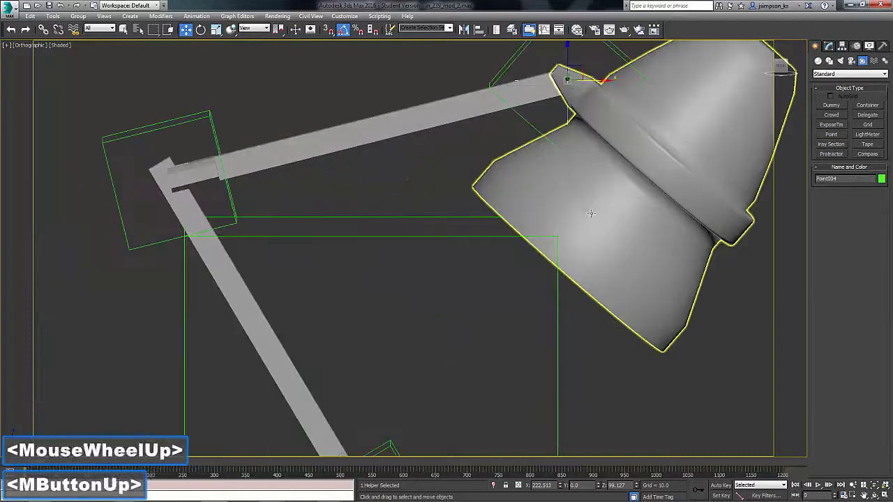
{"action": "middle_click_drag", "start_coordinate": [592, 212], "coordinate": [480, 298]}
{"action": "left_click", "coordinate": [828, 45]}
{"action": "left_click", "coordinate": [451, 139]}
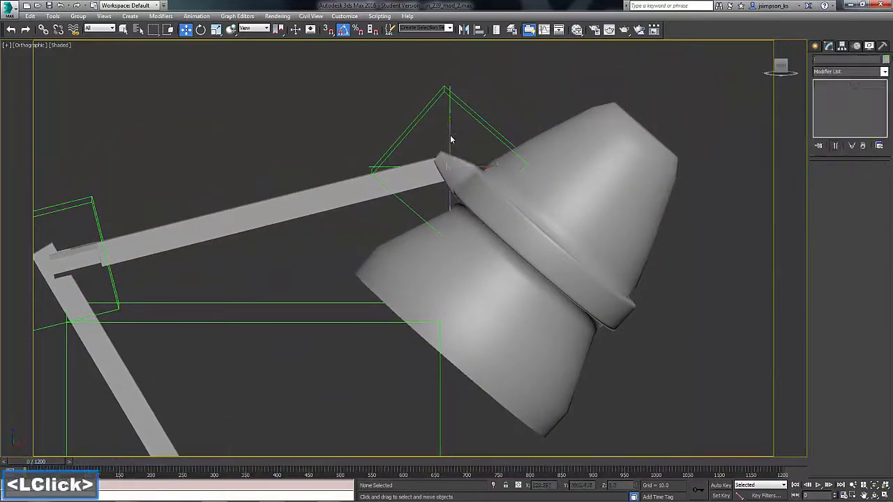
{"action": "left_click", "coordinate": [449, 137]}
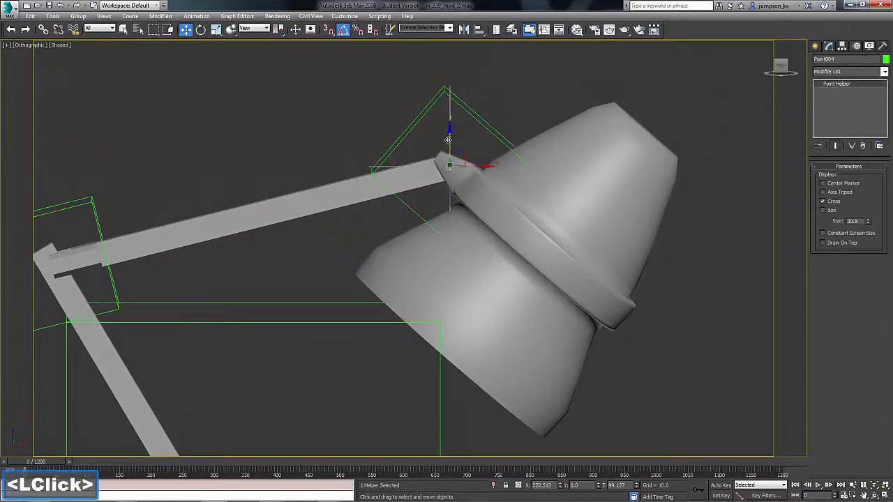
{"action": "left_click", "coordinate": [609, 203], "text": "ctrl"}
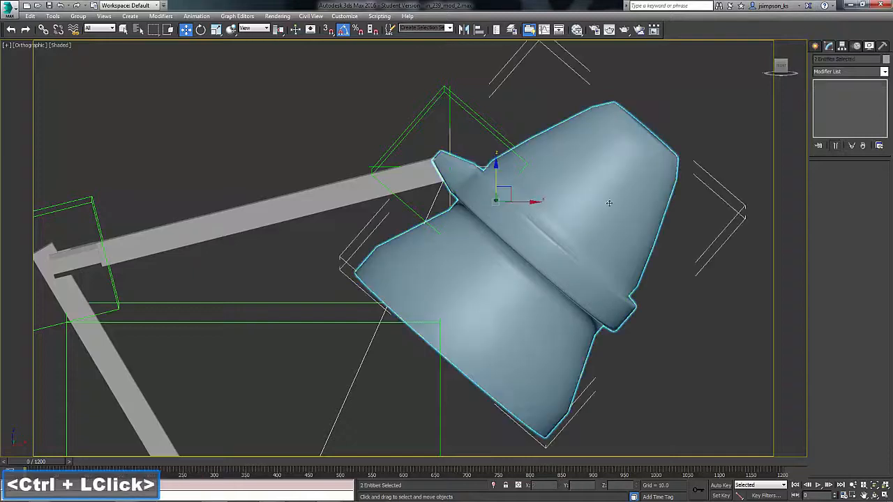
{"action": "left_click", "coordinate": [43, 29]}
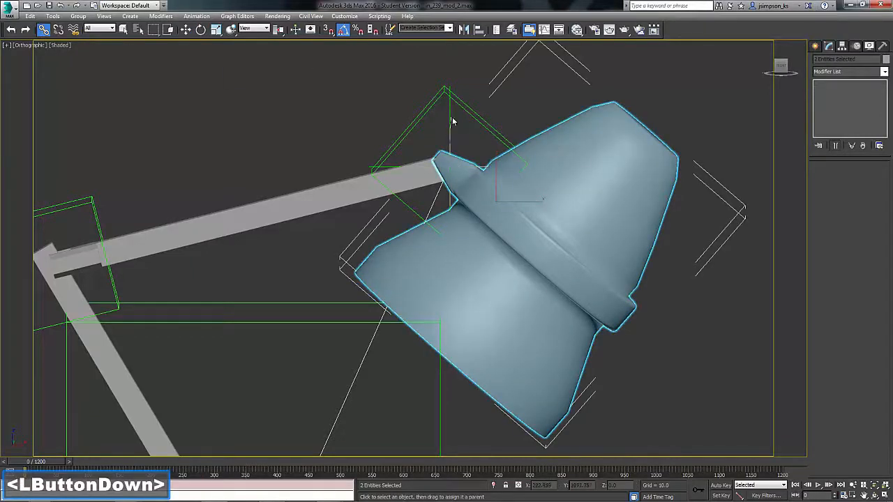
{"action": "left_click_drag", "start_coordinate": [450, 111], "coordinate": [451, 114]}
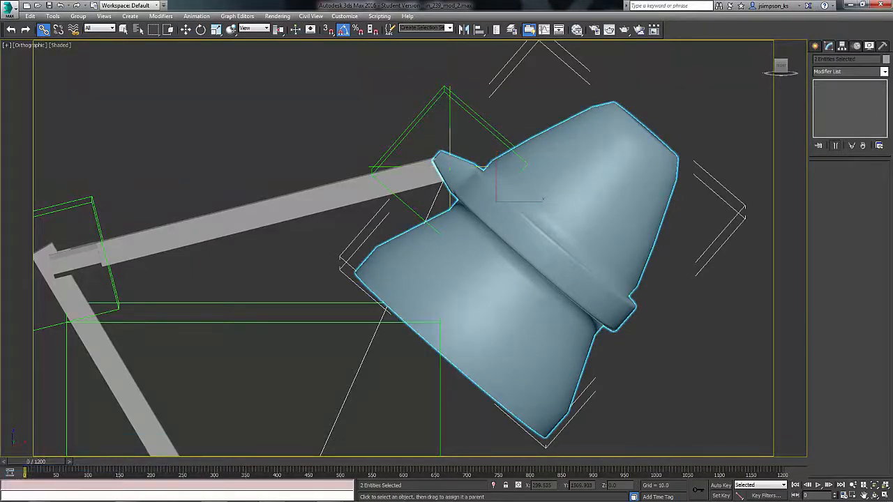
{"action": "scroll", "coordinate": [451, 113], "scroll_direction": "down", "scroll_amount": 3}
Test the Point helper by moving and rotating it, undoing the rotation
{"action": "key", "text": "w"}
{"action": "left_click", "coordinate": [458, 198]}
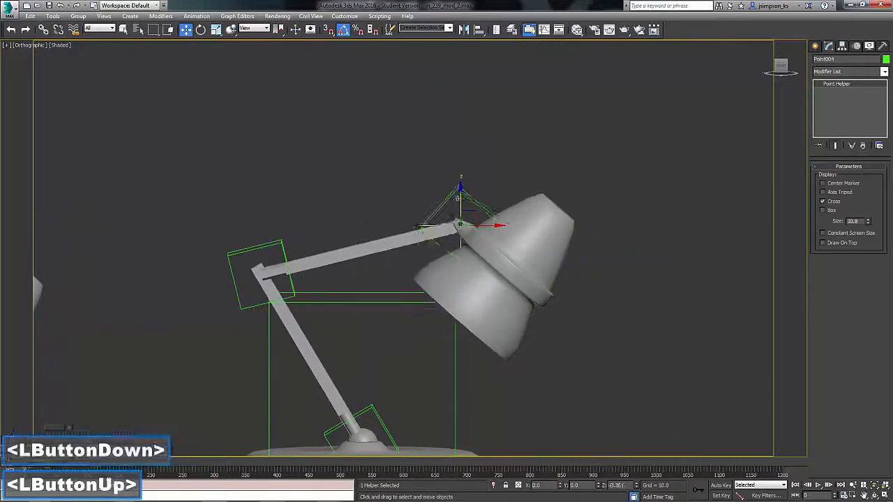
{"action": "key", "text": "e"}
{"action": "left_click_drag", "start_coordinate": [457, 198], "coordinate": [447, 199]}
{"action": "key", "text": "ctrl+z"}
Turn on Auto Key at frame 0, raise the Point helper to about Z 140.9 and rotate it to -110° about Y
{"action": "middle_click_drag", "start_coordinate": [690, 289], "coordinate": [594, 249]}
{"action": "left_click", "coordinate": [720, 486]}
{"action": "key", "text": "w"}
{"action": "left_click_drag", "start_coordinate": [407, 132], "coordinate": [408, 97]}
{"action": "left_click_drag", "start_coordinate": [444, 146], "coordinate": [535, 241]}
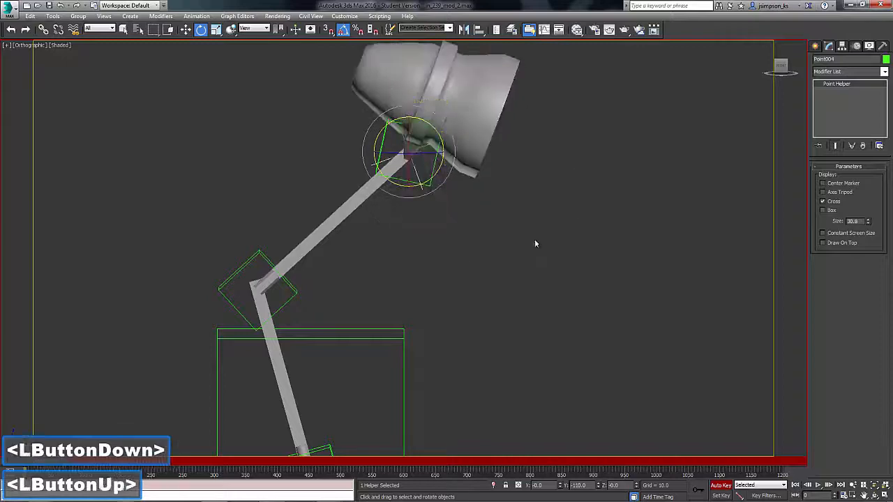
At frame 253, key the Point helper lowered toward the base and rotated to -15° about Y, and turn off Auto Key
{"action": "middle_click_drag", "start_coordinate": [535, 241], "coordinate": [533, 163]}
{"action": "left_click_drag", "start_coordinate": [50, 461], "coordinate": [199, 472]}
{"action": "middle_click_drag", "start_coordinate": [417, 72], "coordinate": [448, 99]}
{"action": "key", "text": "q"}
{"action": "key", "text": "w"}
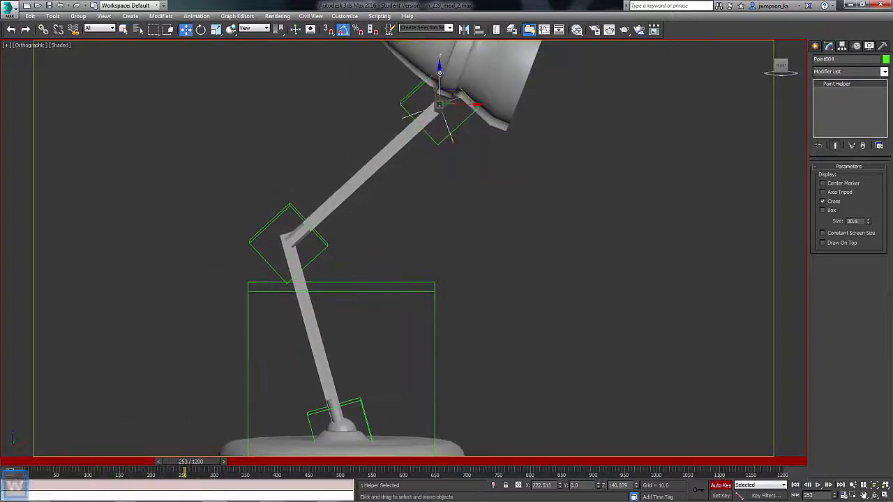
{"action": "left_click_drag", "start_coordinate": [440, 78], "coordinate": [486, 380]}
{"action": "key", "text": "e"}
{"action": "middle_click_drag", "start_coordinate": [486, 380], "coordinate": [490, 268]}
{"action": "left_click", "coordinate": [721, 485]}
{"action": "middle_click_drag", "start_coordinate": [419, 279], "coordinate": [510, 236]}
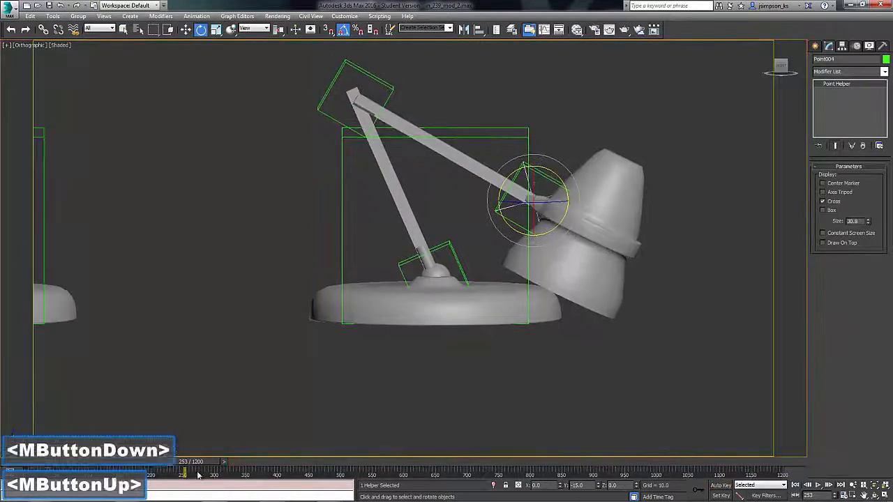
Scrub back to frame 0 to review the IK lamp's motion with both lamps in view
{"action": "left_click_drag", "start_coordinate": [196, 462], "coordinate": [21, 463]}
{"action": "scroll", "coordinate": [488, 231], "scroll_direction": "down", "scroll_amount": 3}
{"action": "middle_click_drag", "start_coordinate": [488, 232], "coordinate": [472, 305]}
{"action": "left_click_drag", "start_coordinate": [36, 461], "coordinate": [19, 451]}
{"action": "key", "text": "e"}
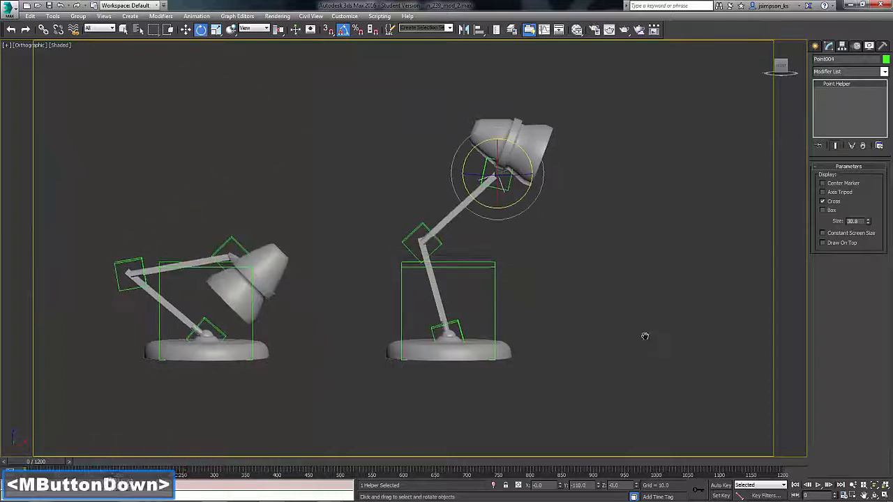
Clear the selection, open the Layer Explorer and expand the 0 (default) layer to list the lamps' objects
{"action": "middle_click_drag", "start_coordinate": [646, 335], "coordinate": [630, 303]}
{"action": "left_click", "coordinate": [630, 302]}
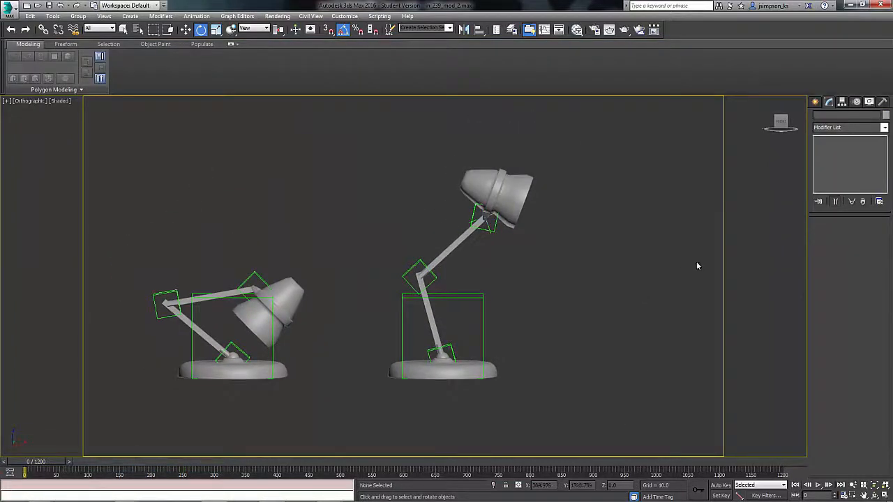
{"action": "left_click", "coordinate": [513, 30]}
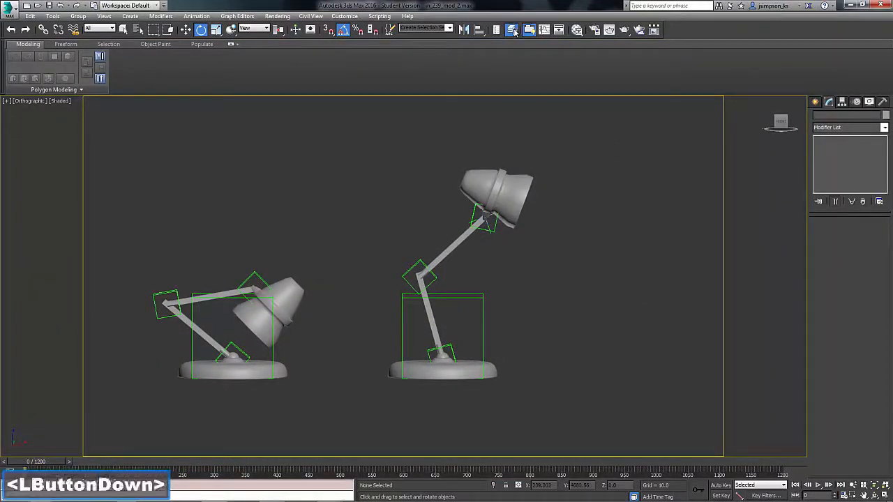
{"action": "left_click_drag", "start_coordinate": [656, 85], "coordinate": [568, 77]}
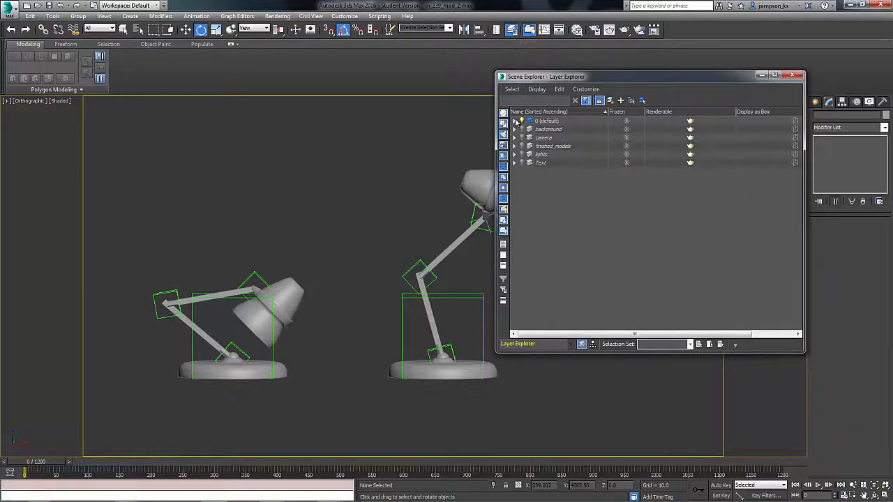
{"action": "left_click", "coordinate": [515, 122]}
{"action": "left_click_drag", "start_coordinate": [570, 82], "coordinate": [613, 84]}
Filter selection to Geometry, select all the IK lamp's meshes and put them on a new layer named Geometry
{"action": "left_click", "coordinate": [100, 29]}
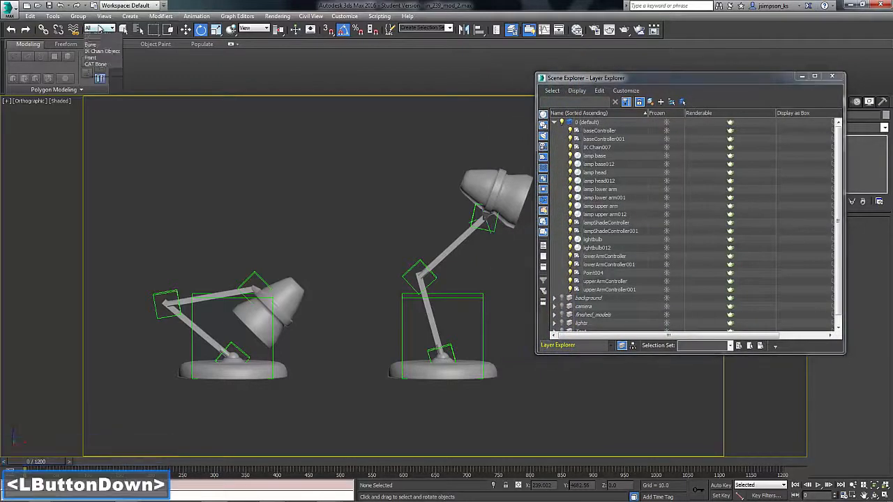
{"action": "left_click", "coordinate": [96, 43]}
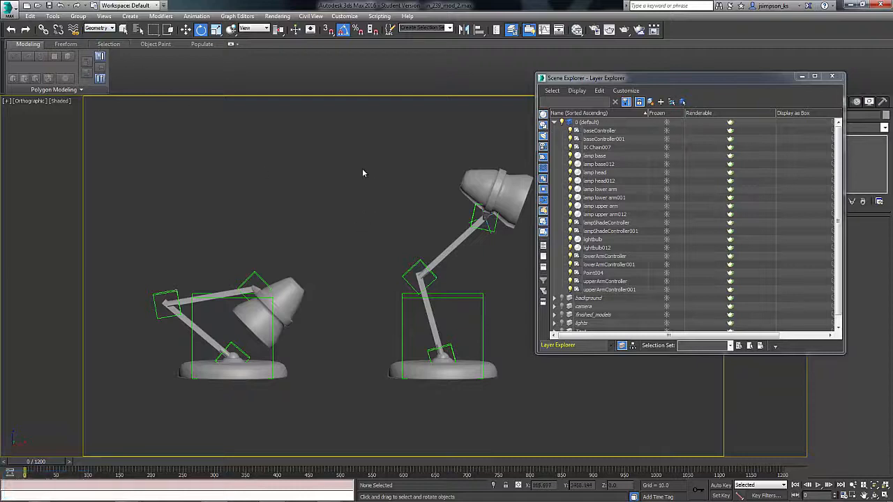
{"action": "left_click_drag", "start_coordinate": [365, 145], "coordinate": [467, 284]}
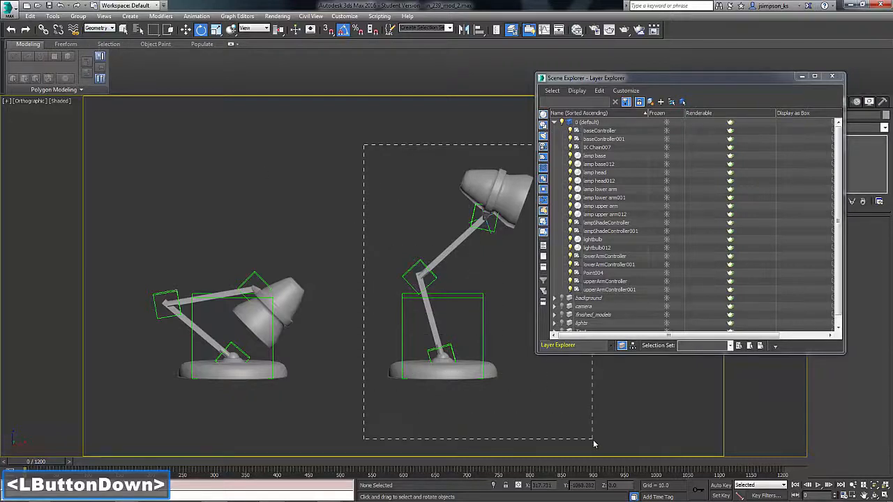
{"action": "left_click_drag", "start_coordinate": [594, 443], "coordinate": [593, 443]}
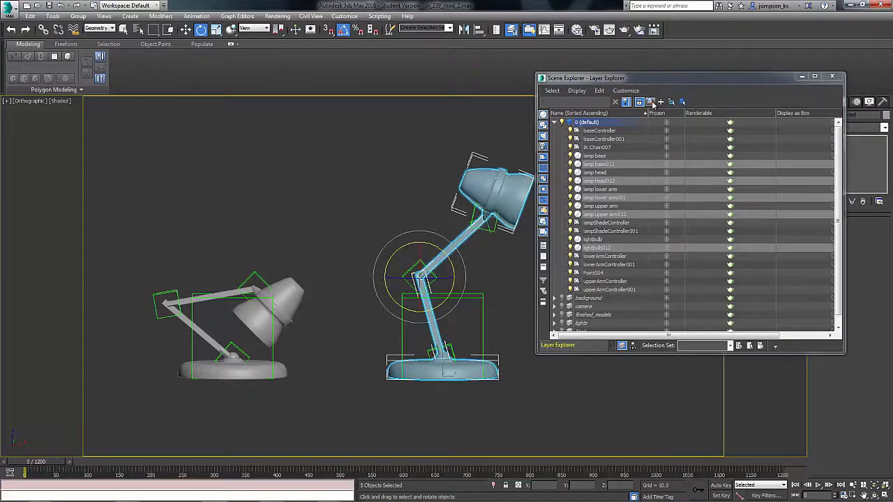
{"action": "left_click", "coordinate": [651, 102]}
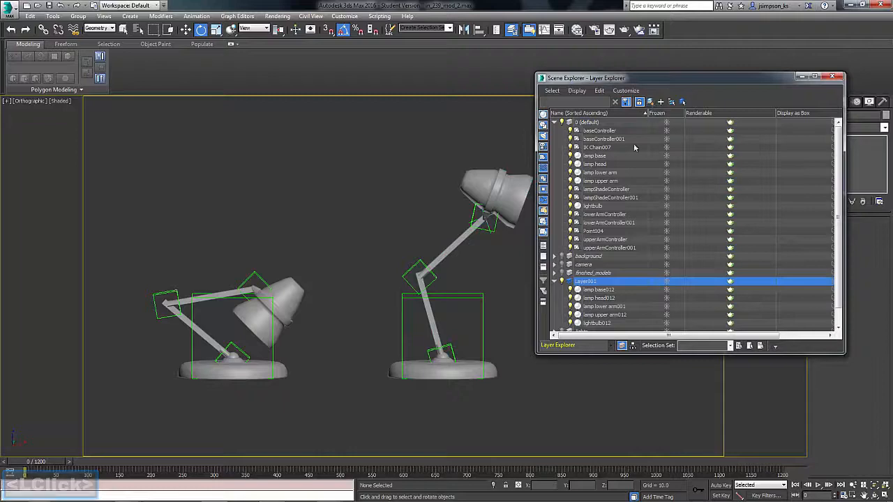
Freeze the Geometry layer with Show Frozen in Gray turned off, and test it by trying to select the IK lamp's meshes
{"action": "right_click", "coordinate": [586, 281]}
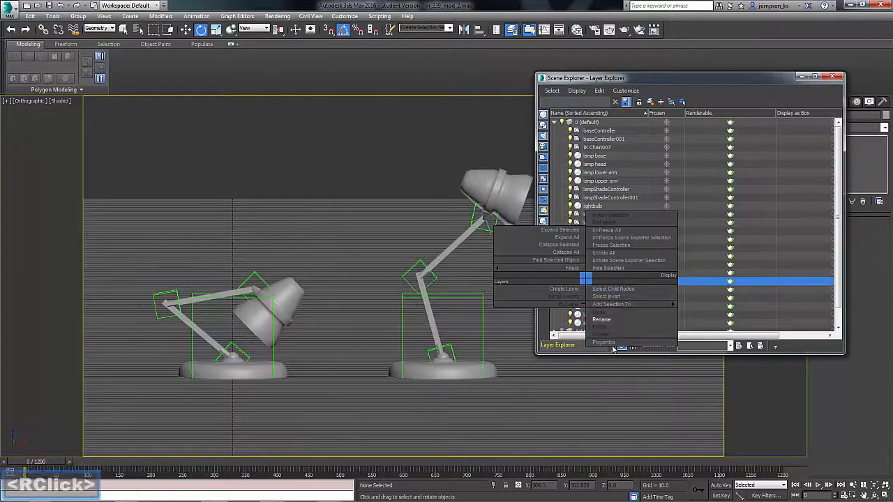
{"action": "left_click", "coordinate": [600, 293]}
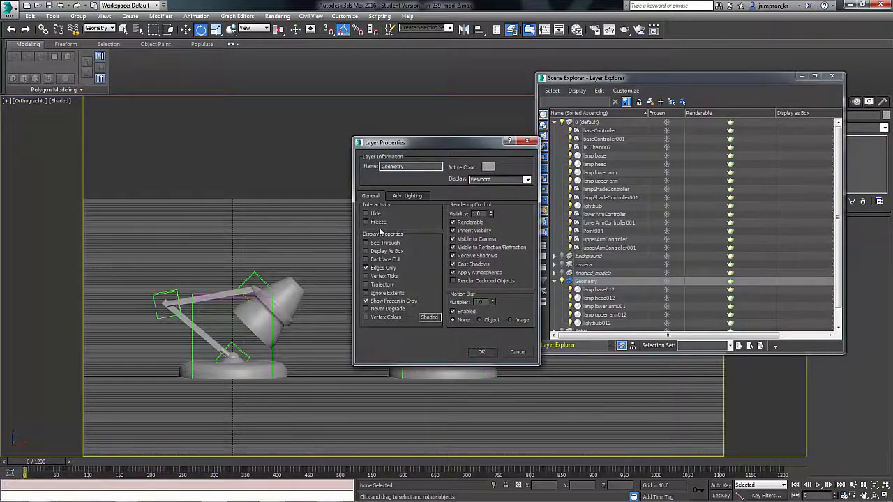
{"action": "left_click", "coordinate": [366, 221]}
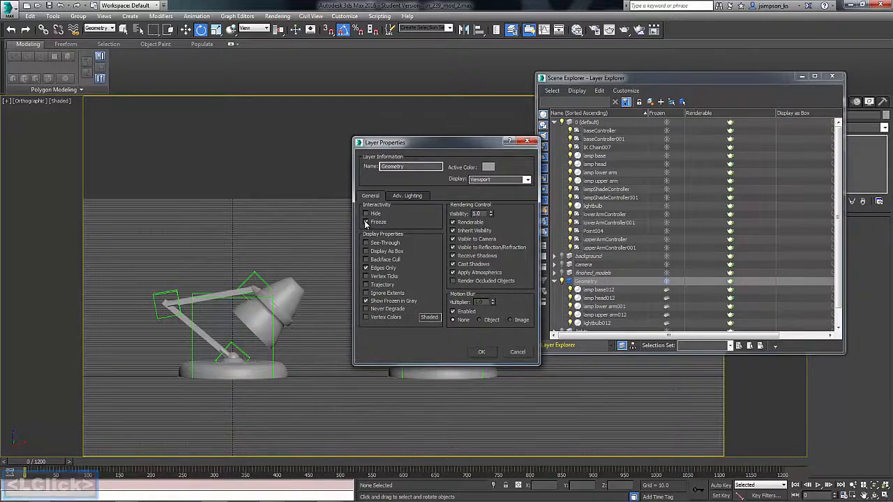
{"action": "left_click", "coordinate": [365, 301]}
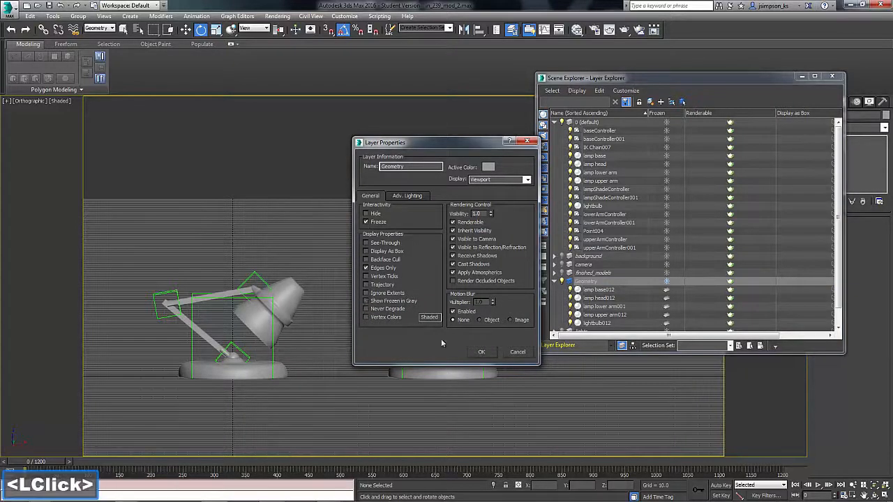
{"action": "left_click", "coordinate": [480, 351]}
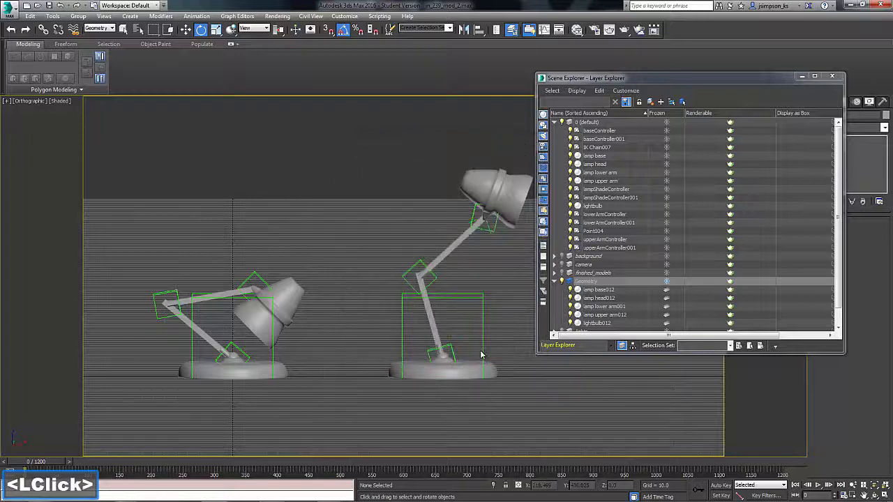
{"action": "left_click_drag", "start_coordinate": [389, 124], "coordinate": [567, 263]}
{"action": "left_click_drag", "start_coordinate": [400, 133], "coordinate": [579, 283]}
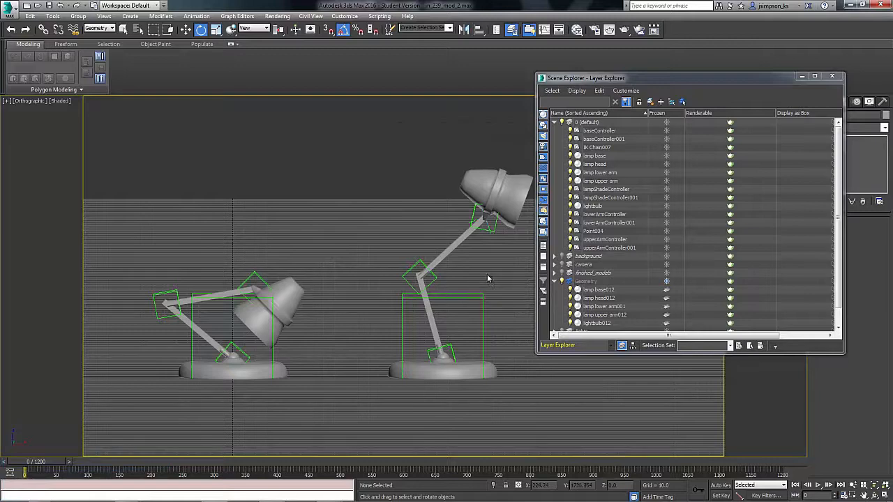
Reset the selection filter to All and put the IK lamp's shade, upper-arm and lower-arm controllers on a new layer named "passive control"
{"action": "left_click", "coordinate": [101, 28]}
{"action": "left_click", "coordinate": [98, 36]}
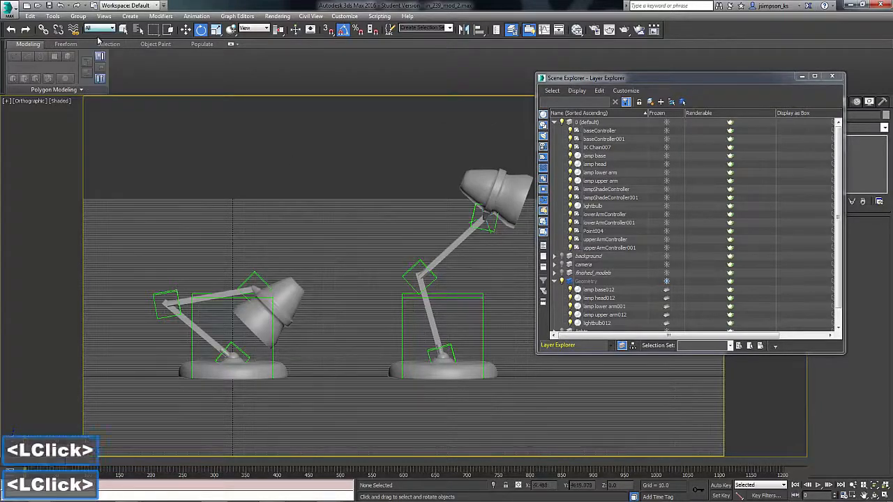
{"action": "left_click", "coordinate": [494, 231]}
{"action": "left_click", "coordinate": [422, 276], "text": "ctrl"}
{"action": "left_click", "coordinate": [441, 352], "text": "ctrl"}
{"action": "left_click", "coordinate": [651, 101]}
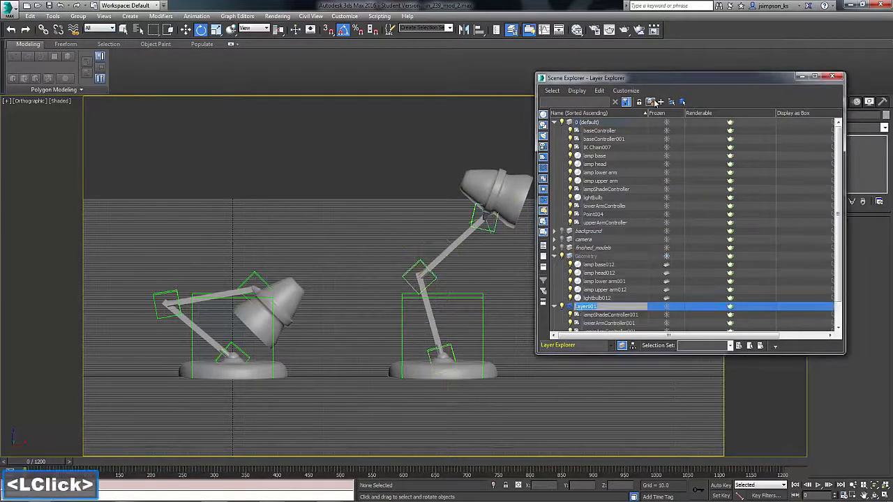
{"action": "type", "text": "inactive control"}
{"action": "key", "text": "Return"}
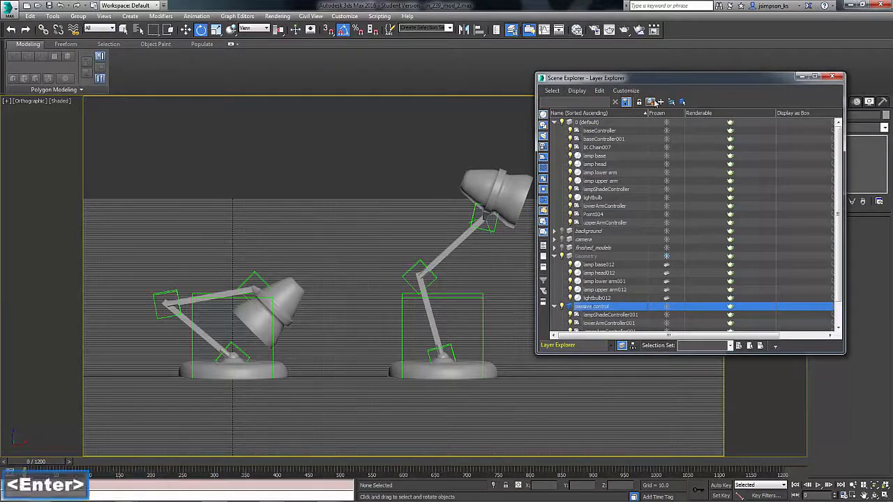
Freeze the "passive control" layer through its layer properties
{"action": "right_click", "coordinate": [585, 305]}
{"action": "left_click", "coordinate": [604, 367]}
{"action": "left_click", "coordinate": [367, 221]}
{"action": "left_click", "coordinate": [482, 352]}
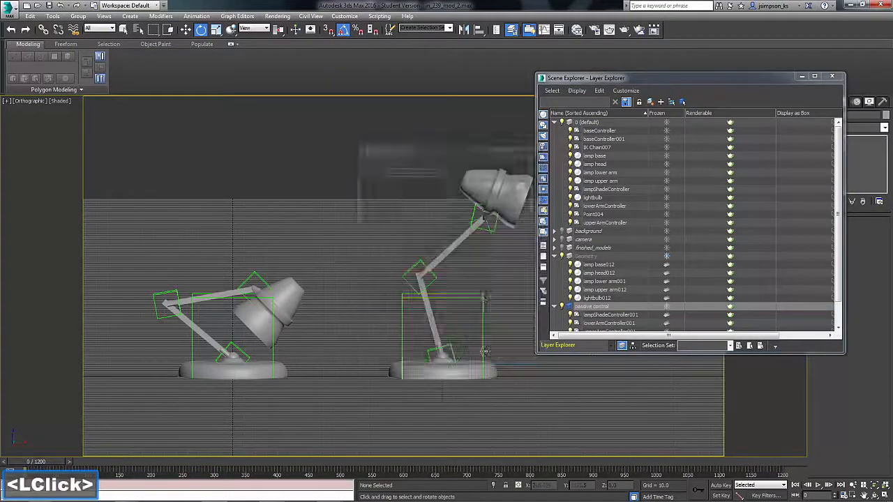
Put the IK lamp's Point helper and base controller on a new layer named "active control", and close the Layer Explorer
{"action": "left_click", "coordinate": [488, 225]}
{"action": "left_click", "coordinate": [482, 304], "text": "ctrl"}
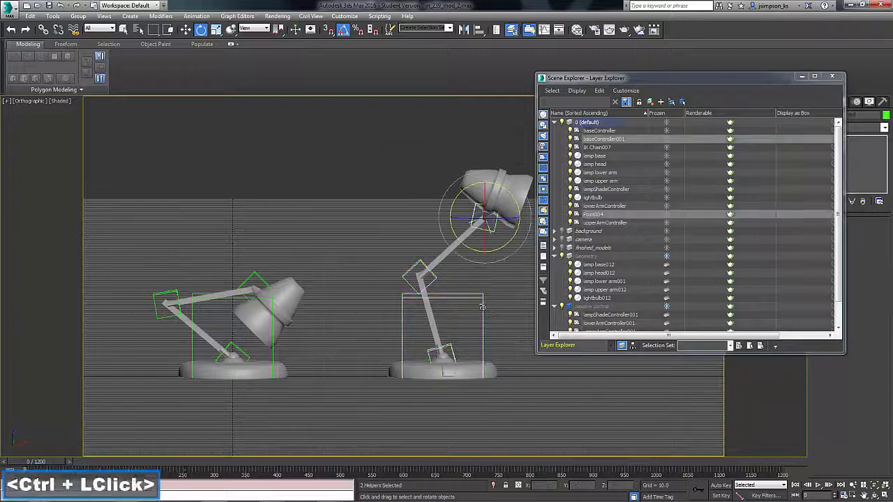
{"action": "left_click", "coordinate": [650, 102]}
{"action": "type", "text": "active control"}
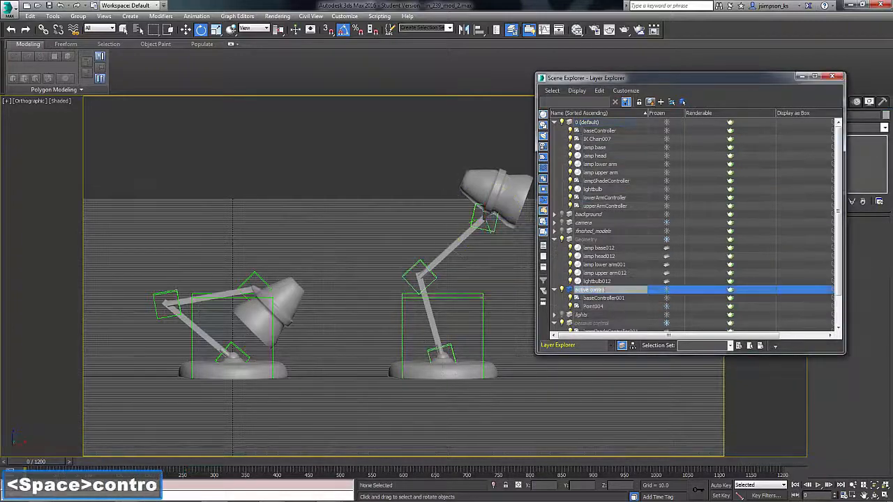
{"action": "key", "text": "Return"}
{"action": "left_click", "coordinate": [832, 76]}
Test the IK lamp's base controller by moving it slightly upward, and undo the move
{"action": "left_click", "coordinate": [483, 335]}
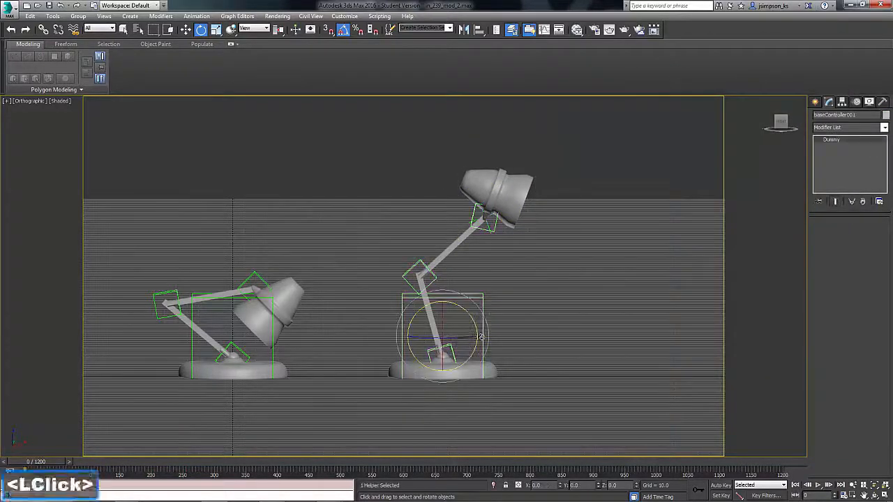
{"action": "key", "text": "q"}
{"action": "key", "text": "w"}
{"action": "left_click_drag", "start_coordinate": [442, 346], "coordinate": [442, 325]}
{"action": "key", "text": "ctrl+z"}
Test the IK lamp's Point helper by moving it down and away from the base
{"action": "left_click", "coordinate": [492, 210]}
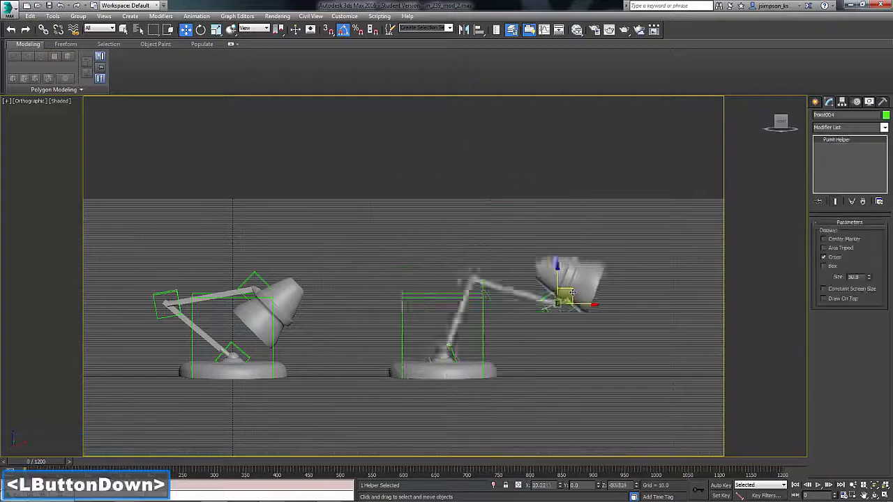